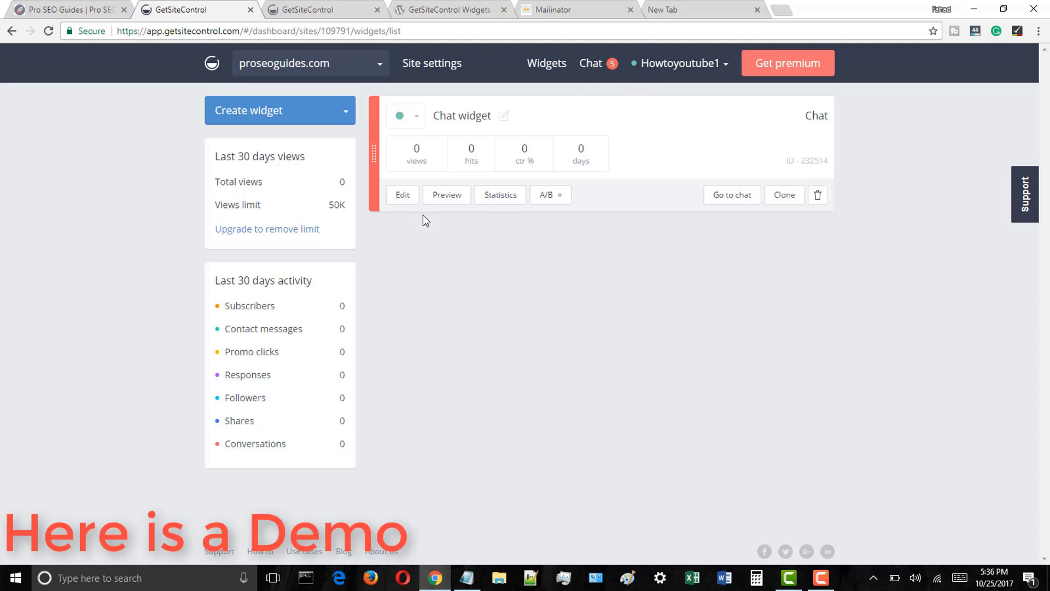
Reply 'Hey How Can I help you' in the Pakistan #1 chat conversation
left_click(727, 197)
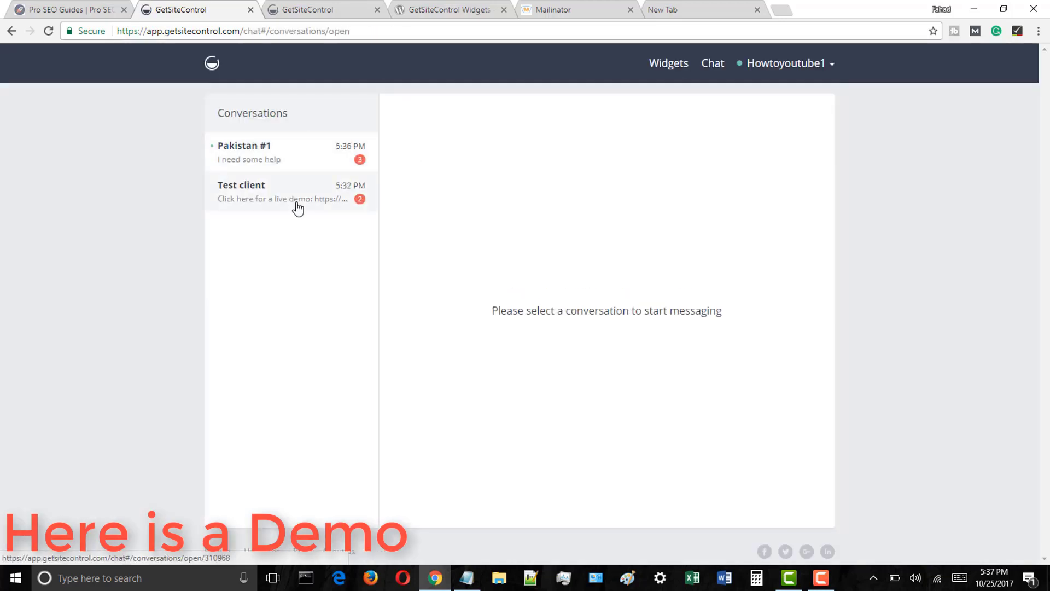
left_click(279, 155)
left_click(444, 512)
type("Hey How Can I help you")
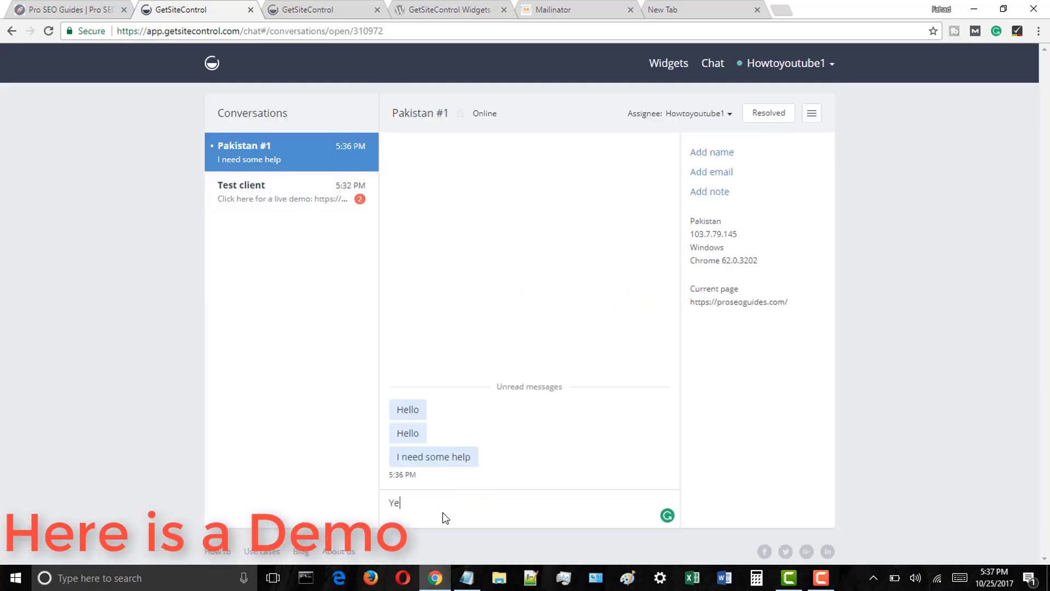
key("Return")
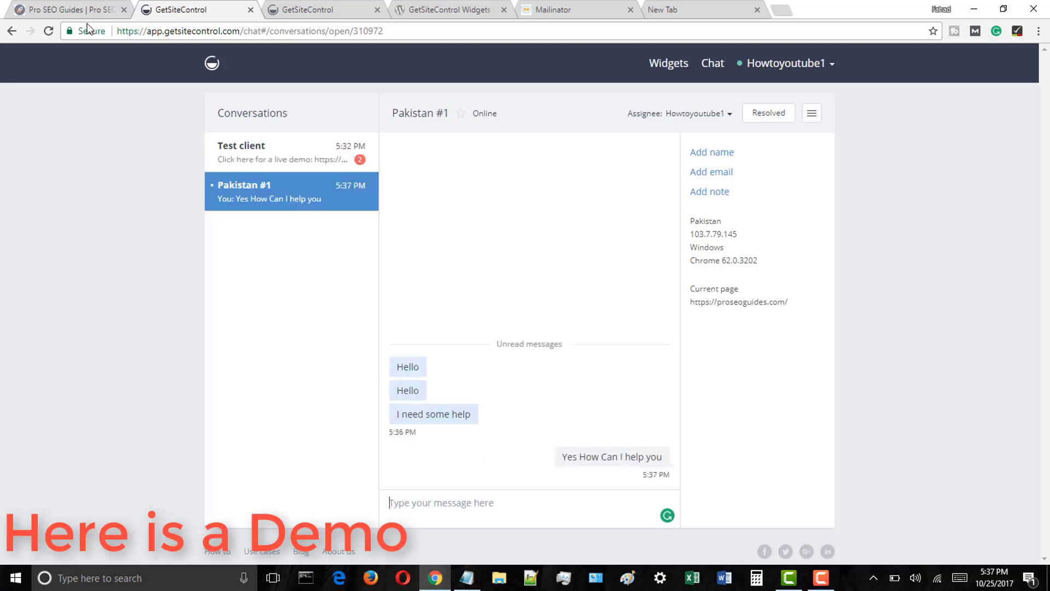
As the visitor on the blog, send 'I want to learn more about SEO'
key("ctrl+1")
type("I want to le")
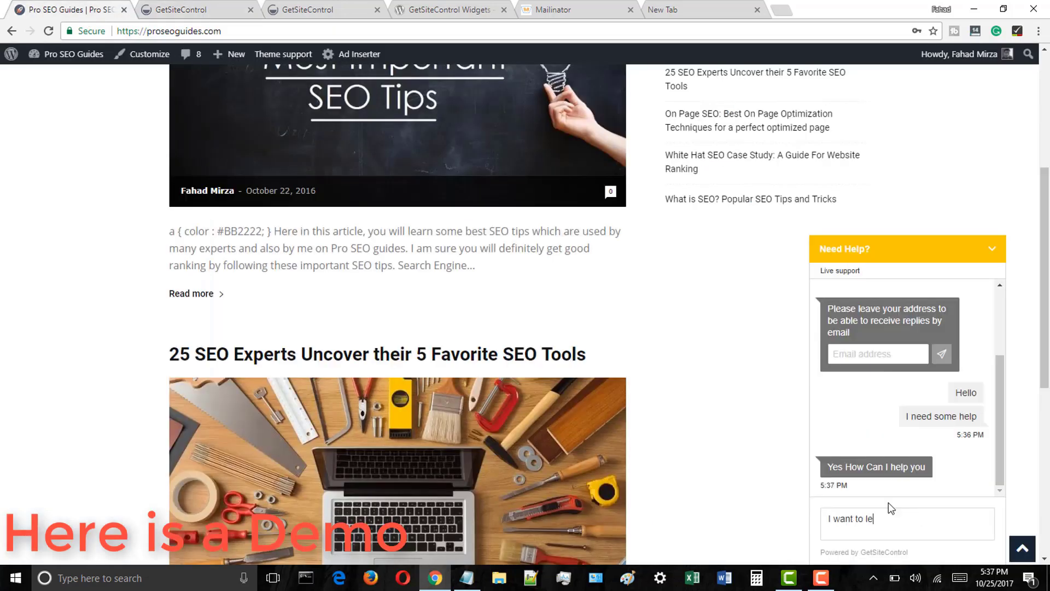
type("arn more about SEO")
key("Return")
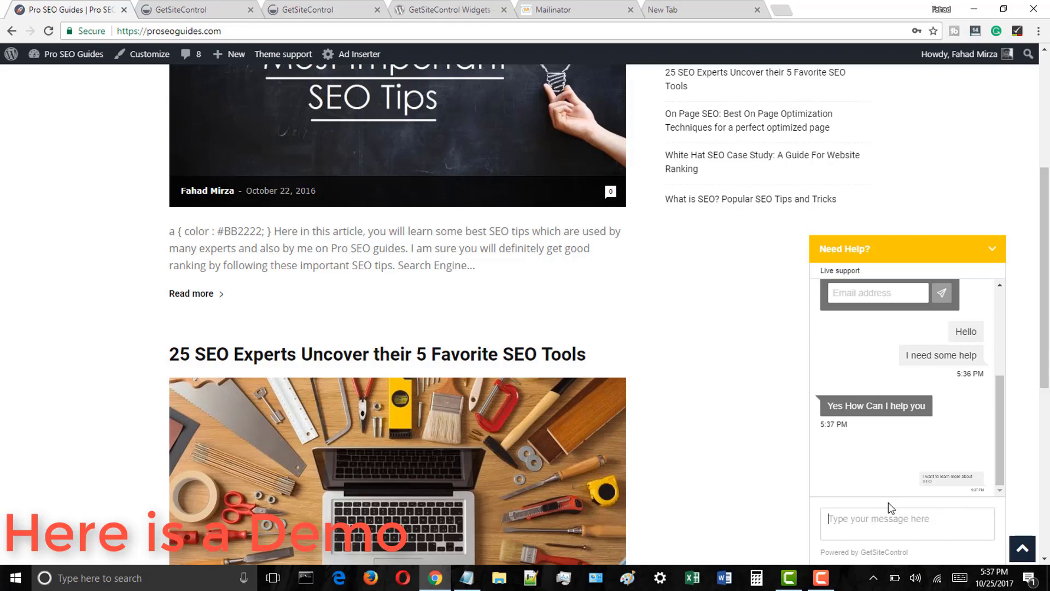
Back in Pakistan #1, start a reply asking for the visitor's email address
left_click(230, 9)
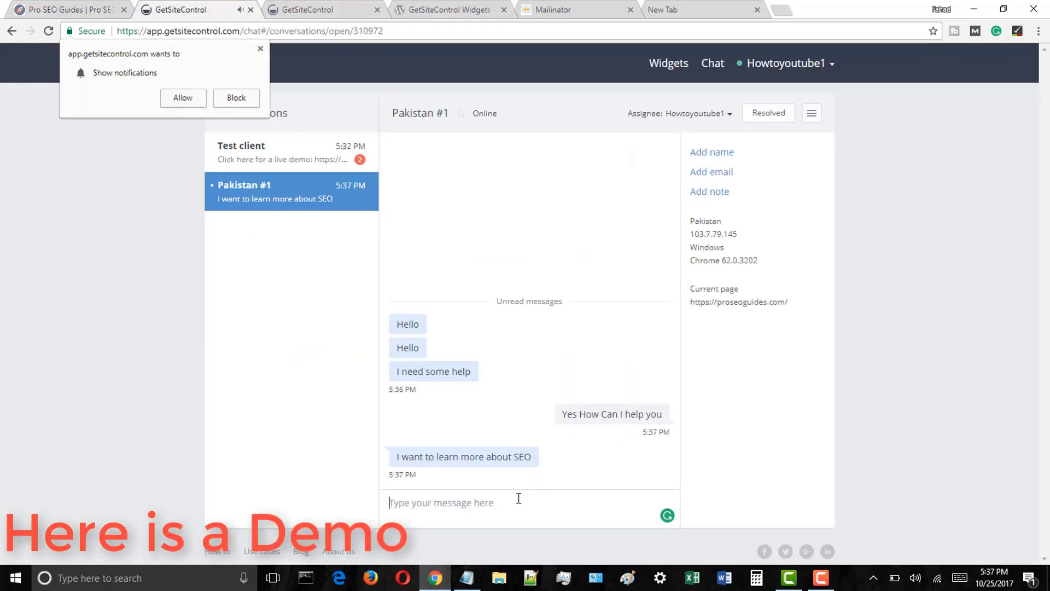
type("Sure! Please send us your Email address")
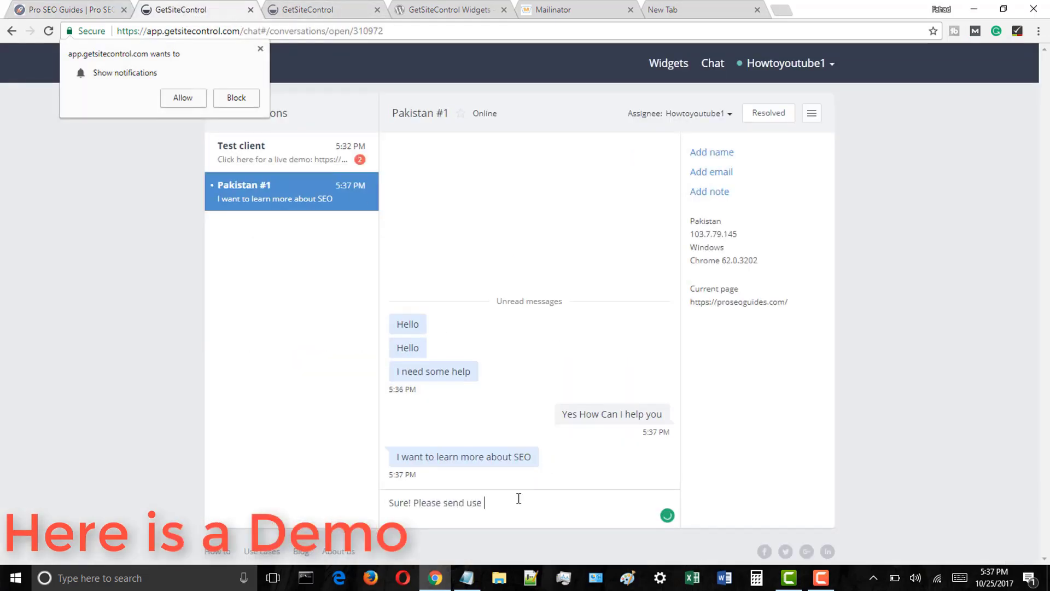
key("BackSpace")
key("BackSpace")
type("your Email address or subsc")
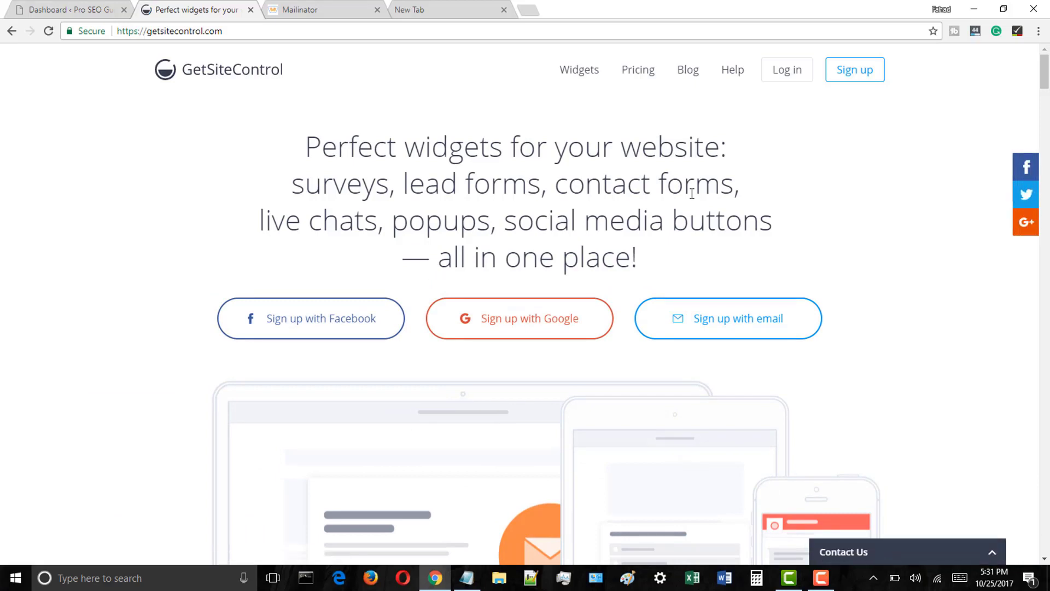
Start a free GetSiteControl sign-up with the pasted email address
left_click(856, 70)
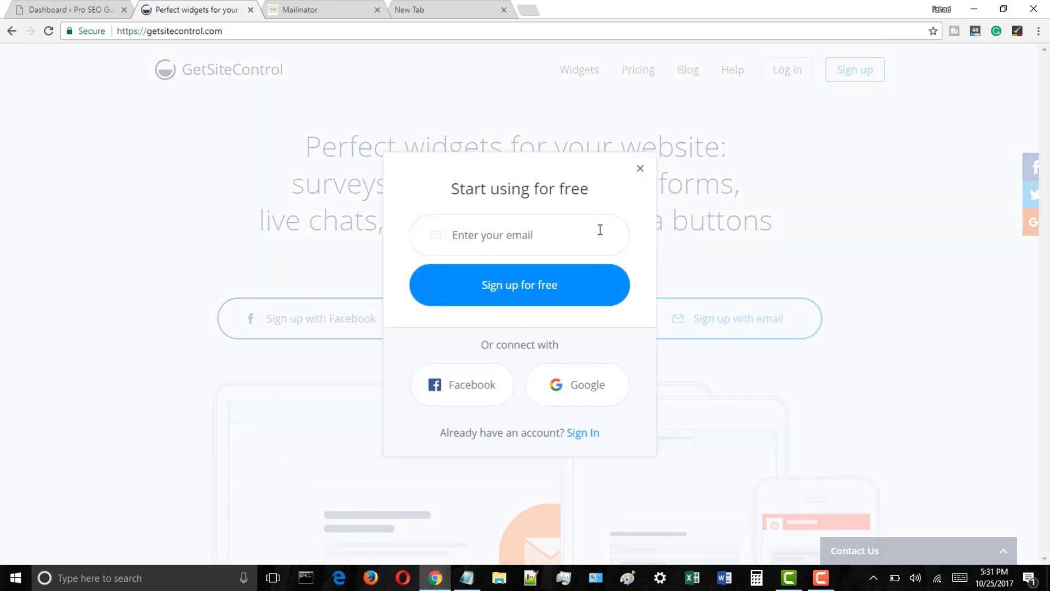
left_click(596, 234)
key("ctrl+v")
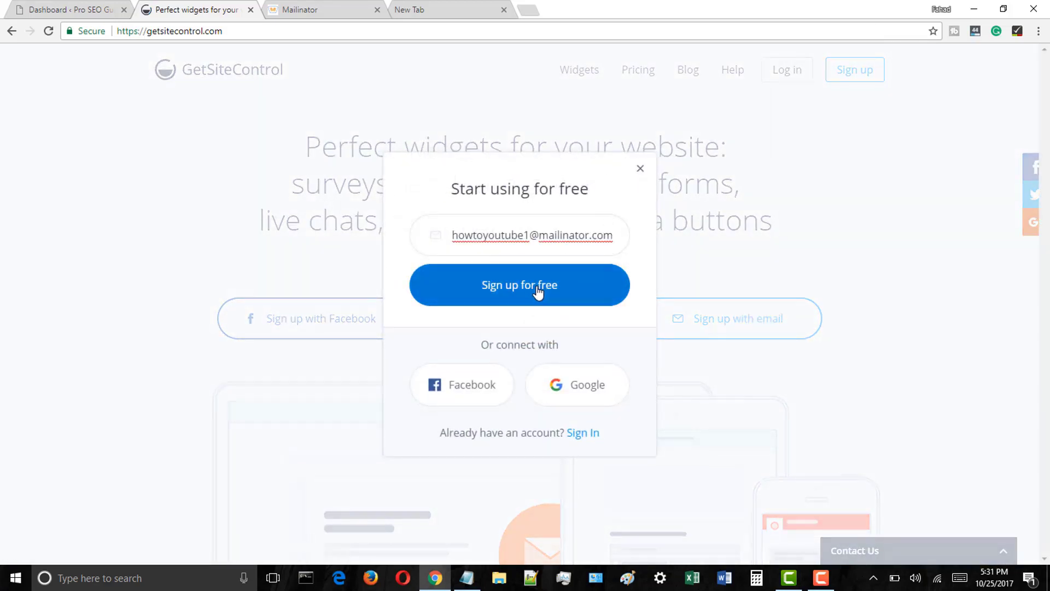
left_click(534, 288)
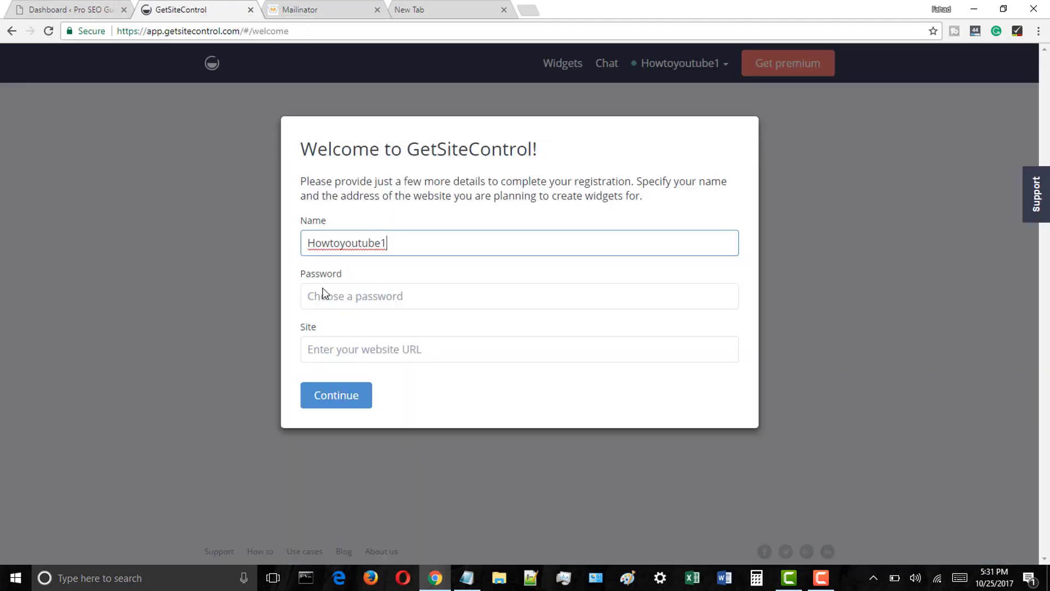
Enter the account password and the proseoguides.com site address, then continue
left_click(393, 296)
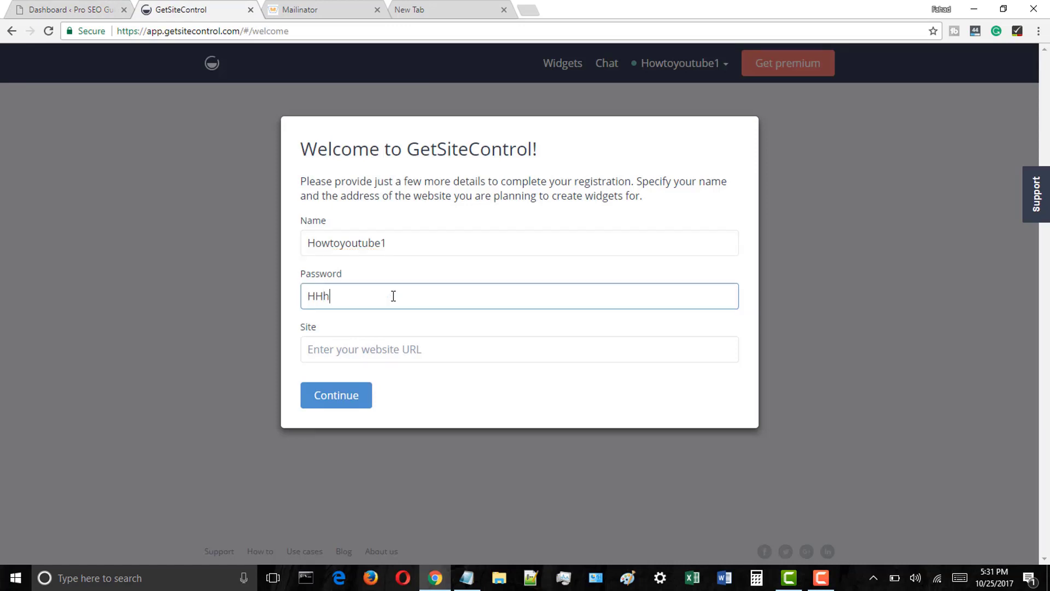
key("Tab")
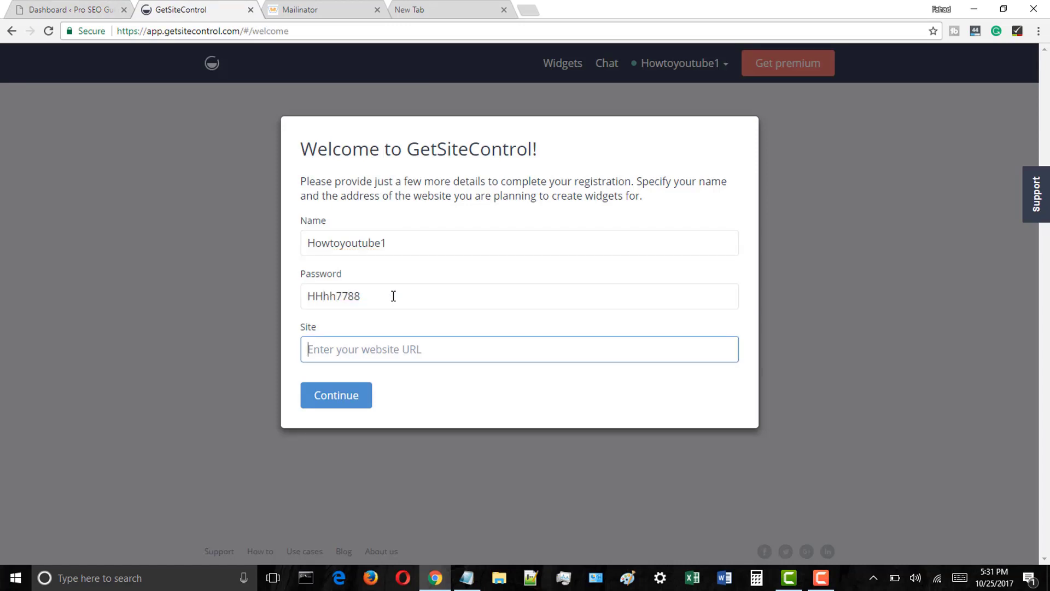
left_click(350, 396)
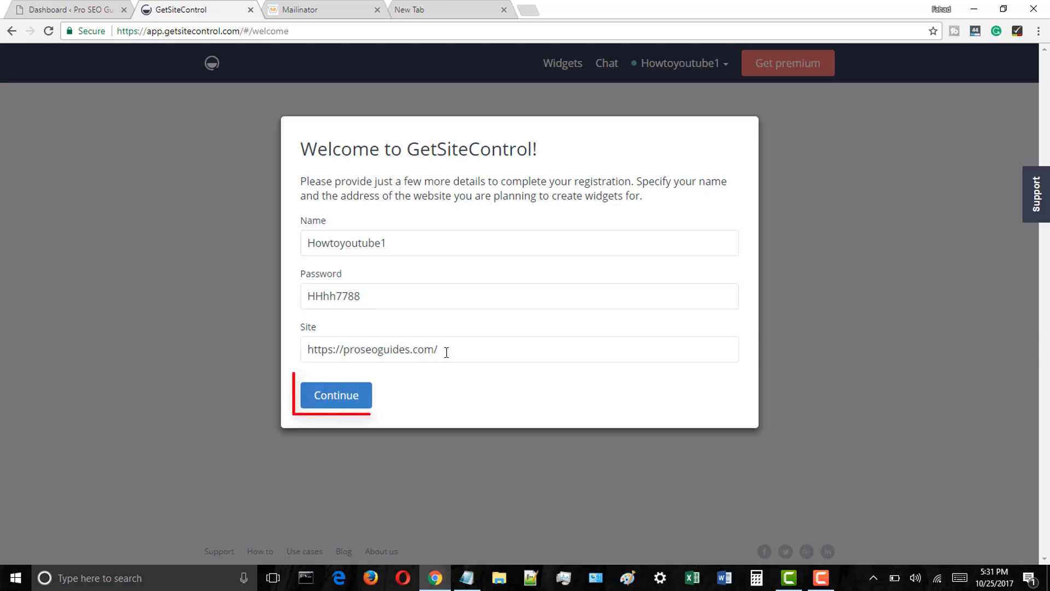
Open Plugins > Add New in the WordPress dashboard
left_click(77, 6)
mouse_move(67, 309)
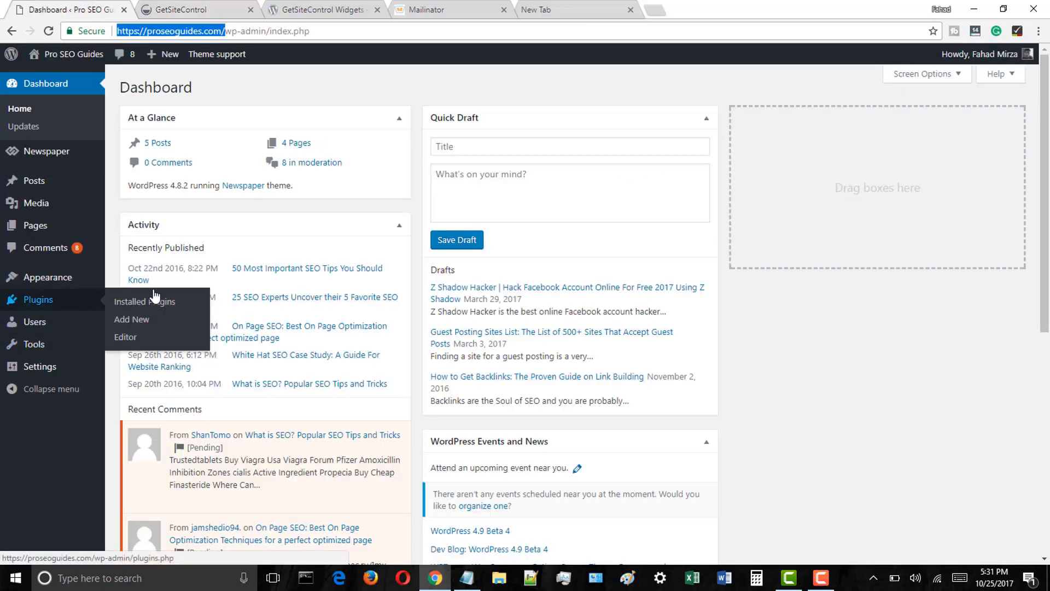
left_click(143, 321)
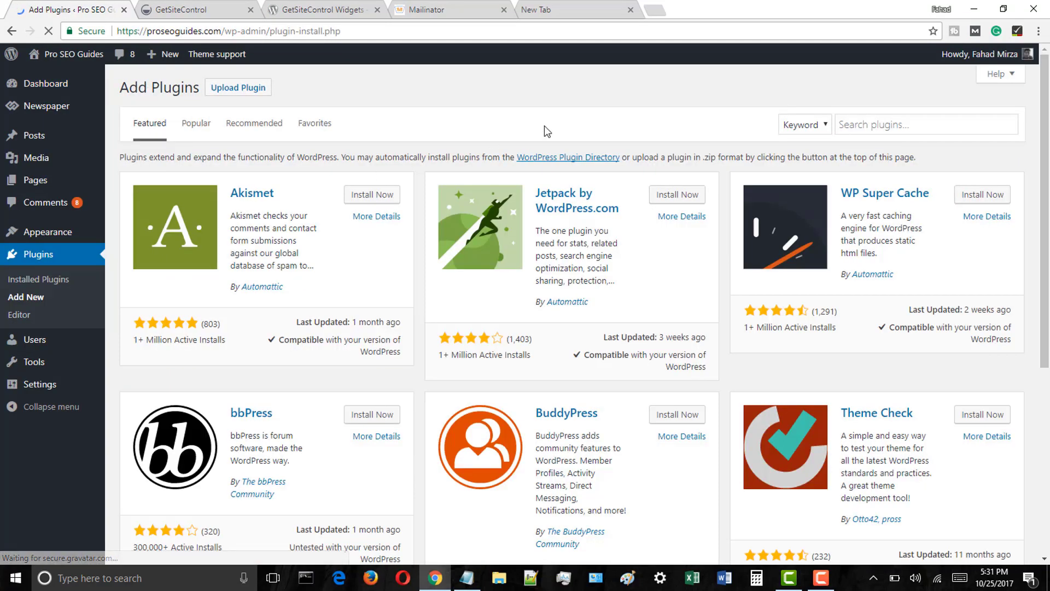
Search 'GetSiteControl', then install and activate the GetSiteControl Widgets plugin
left_click(870, 125)
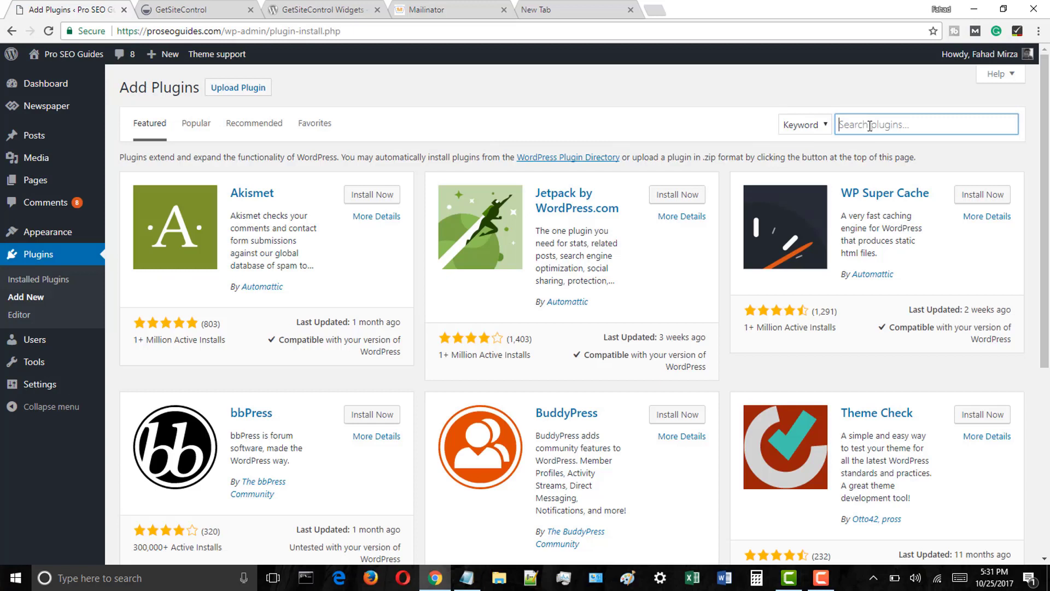
type("GetSi")
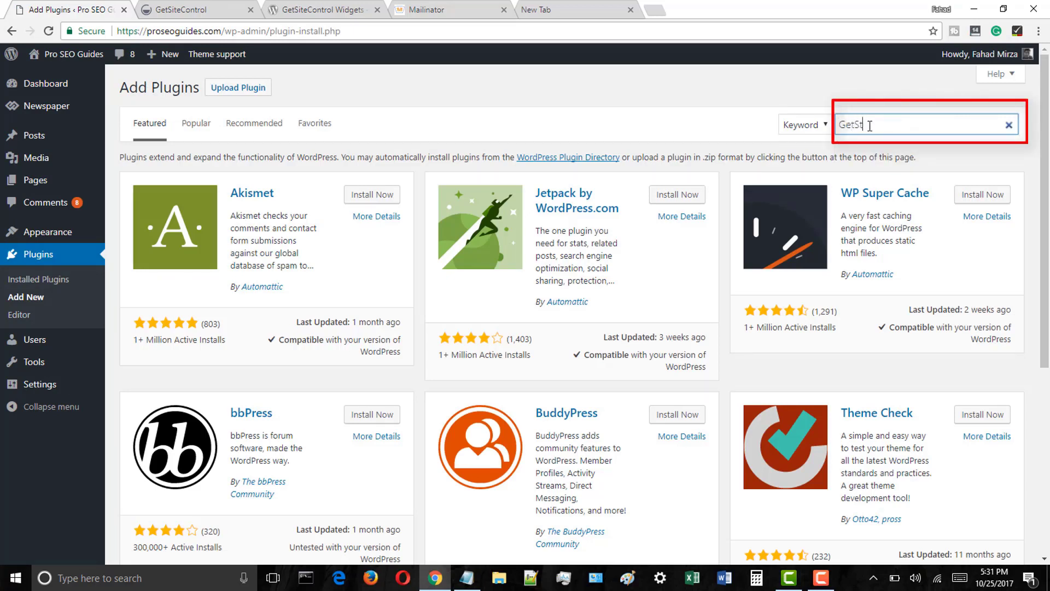
type("teCo")
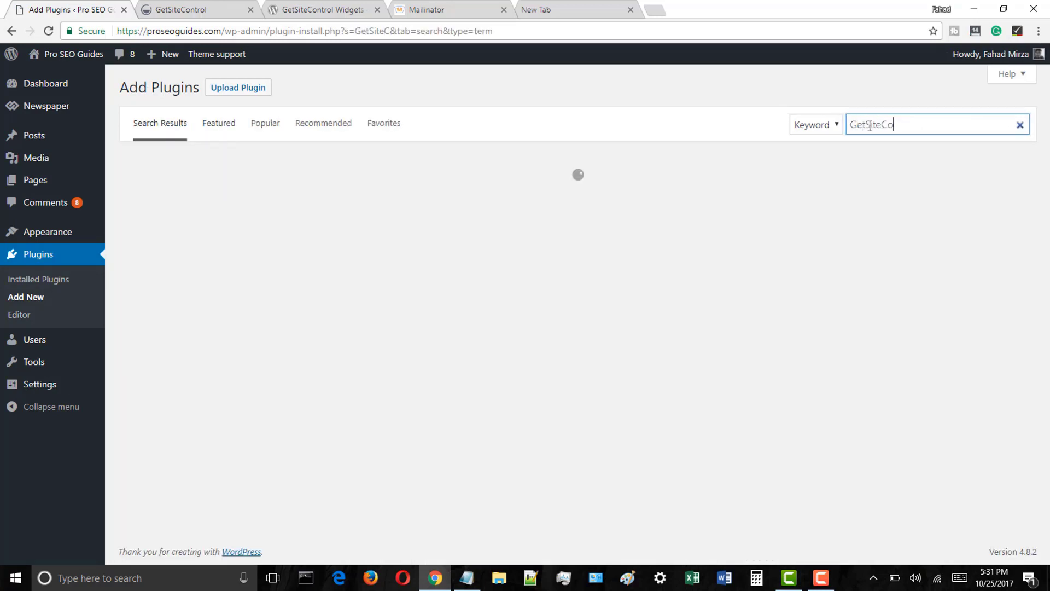
type("ntrol")
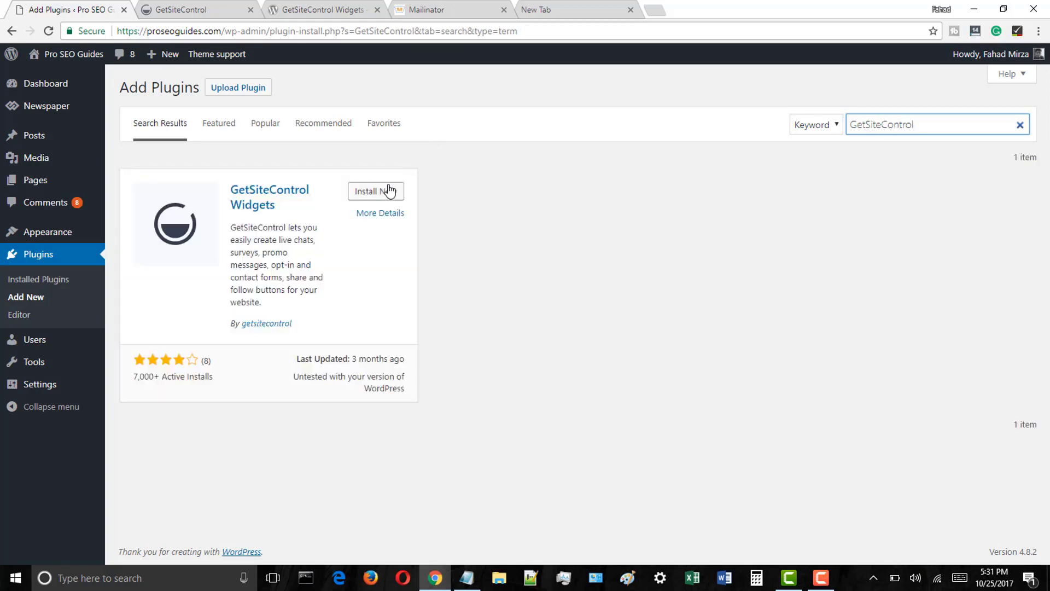
left_click(387, 191)
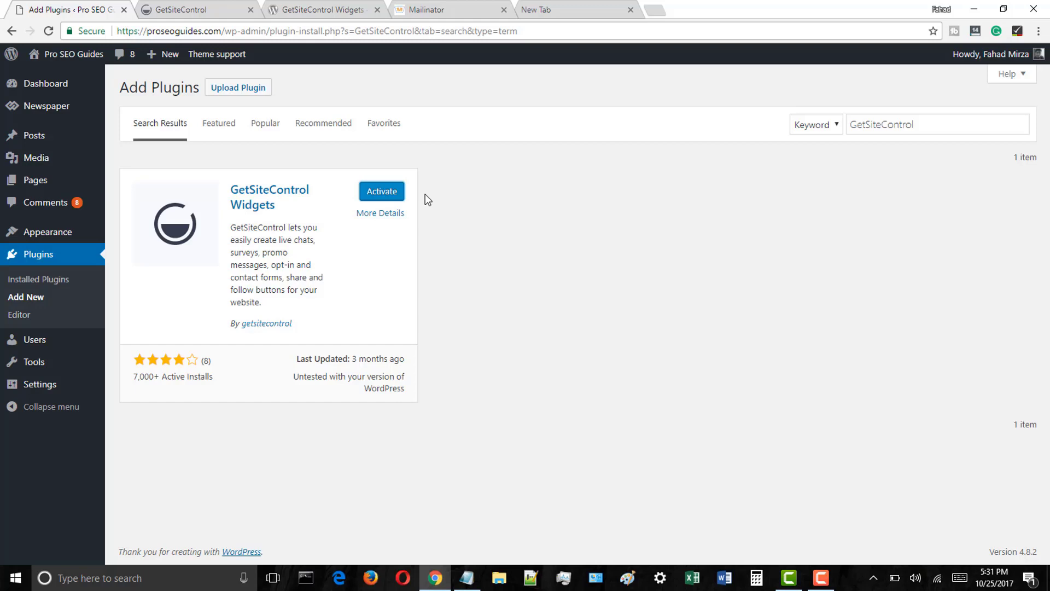
left_click(395, 196)
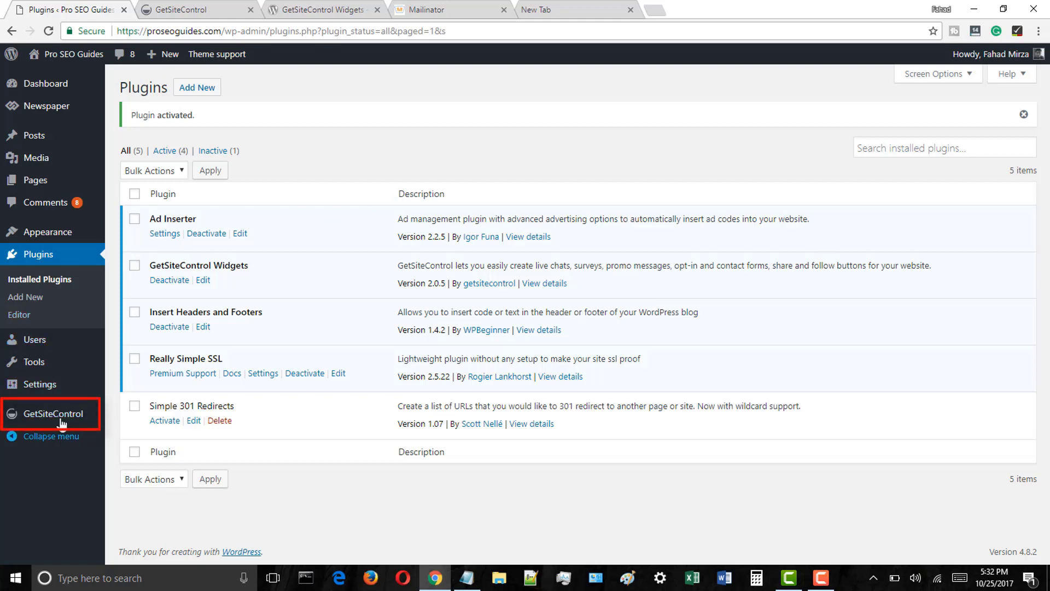
Sign in to GetSiteControl from the plugin's WordPress page using the account credentials
mouse_move(60, 414)
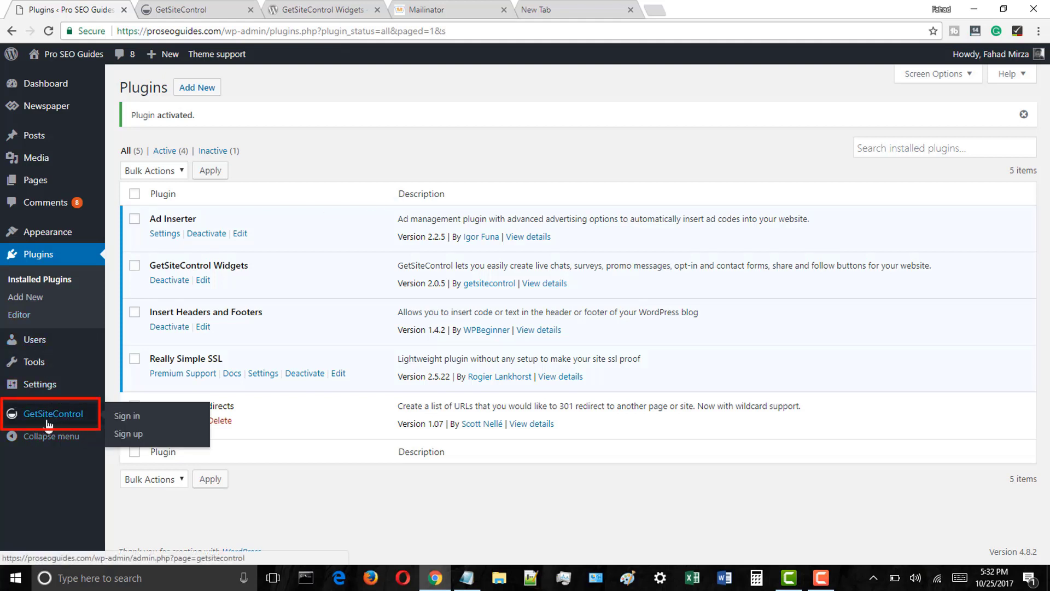
left_click(126, 420)
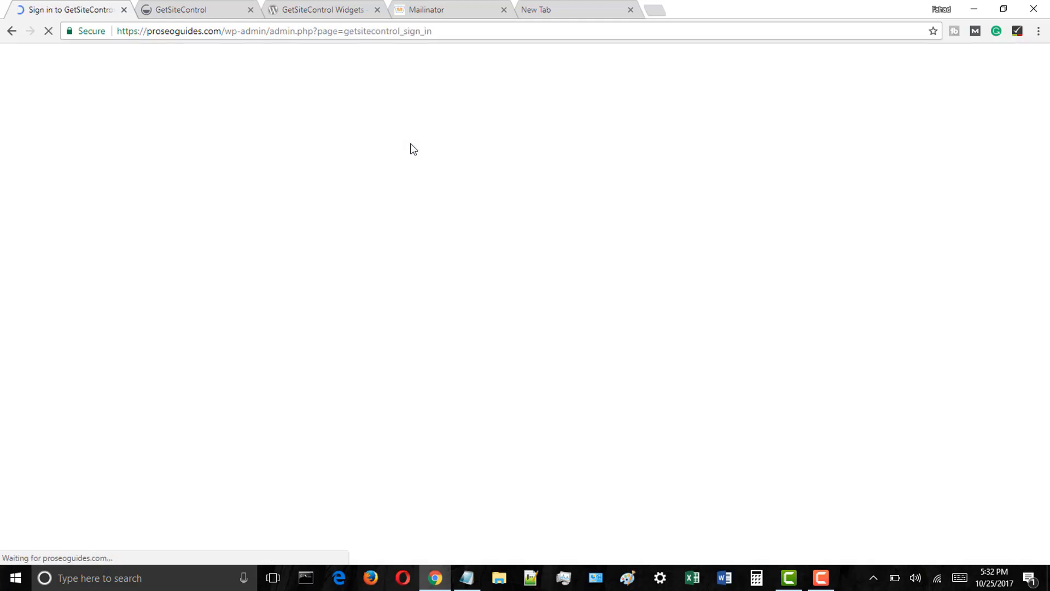
left_click(534, 203)
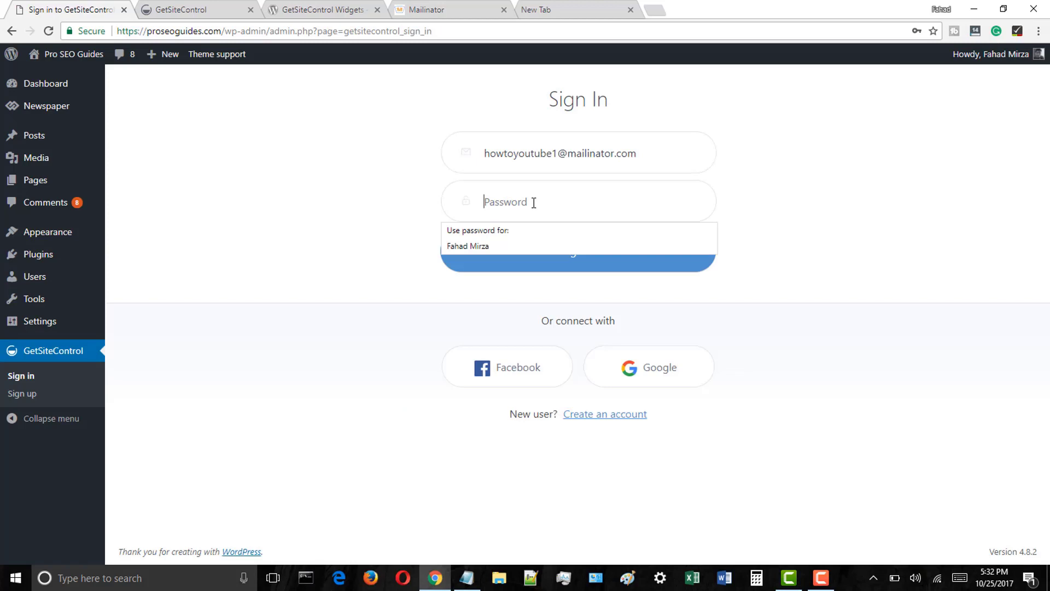
type("••")
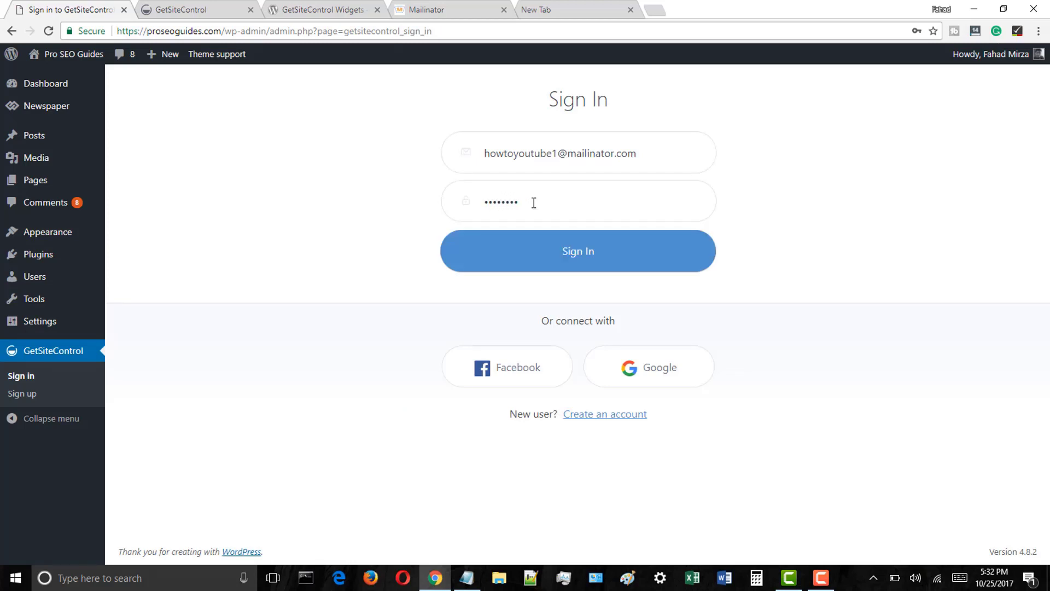
left_click(535, 260)
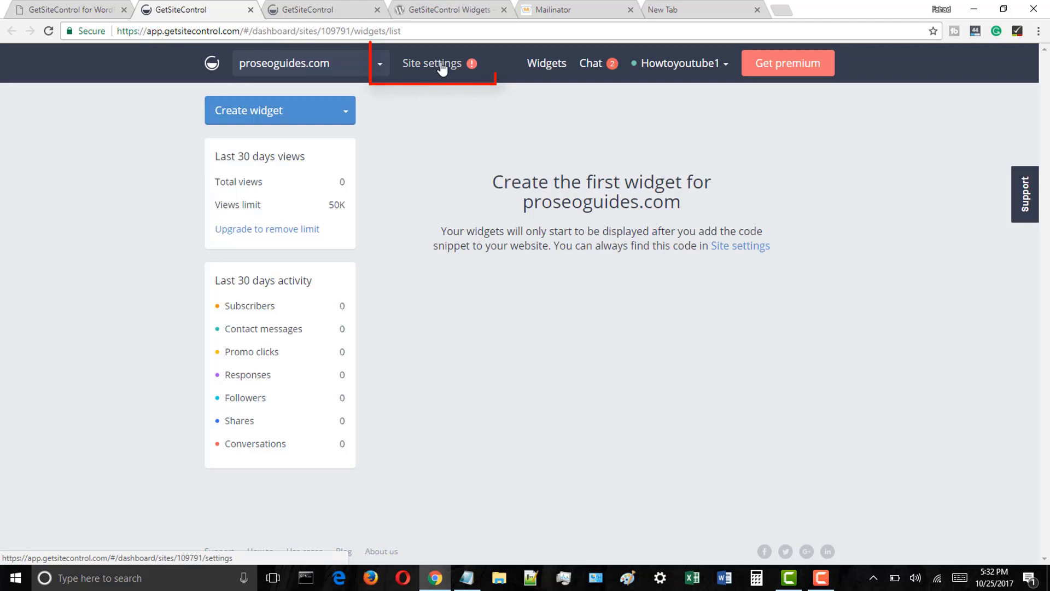
Verify on the proseoguides.com Install tab that the tracking code reports Installed
left_click(437, 70)
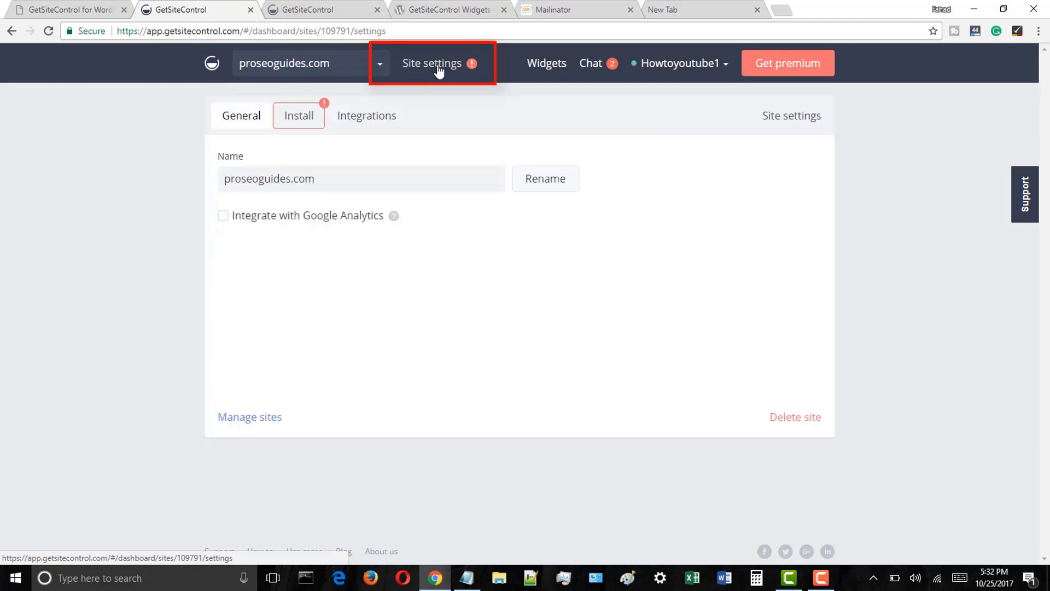
left_click(300, 122)
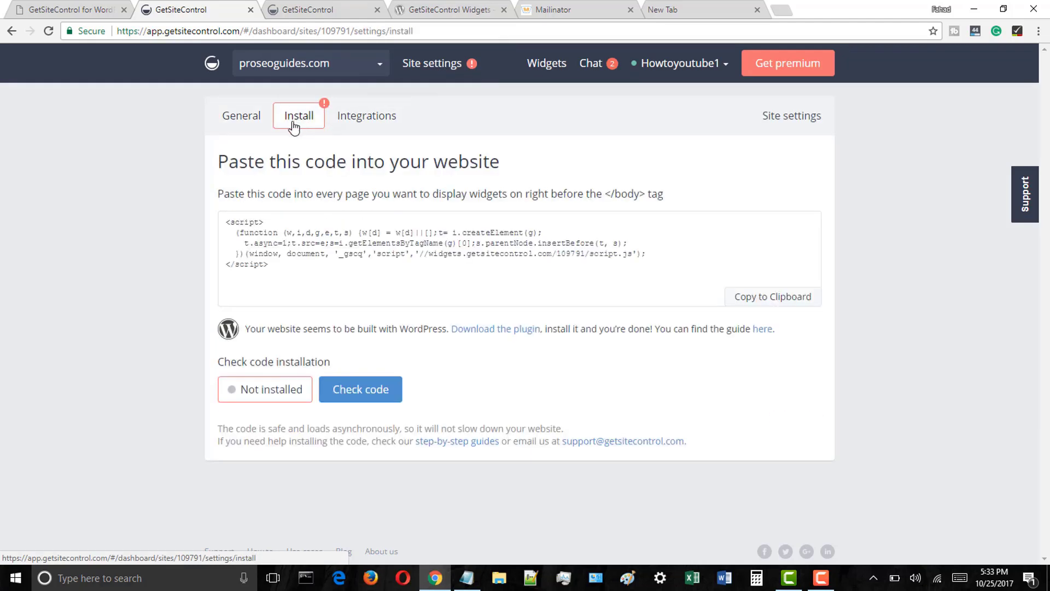
left_click(359, 389)
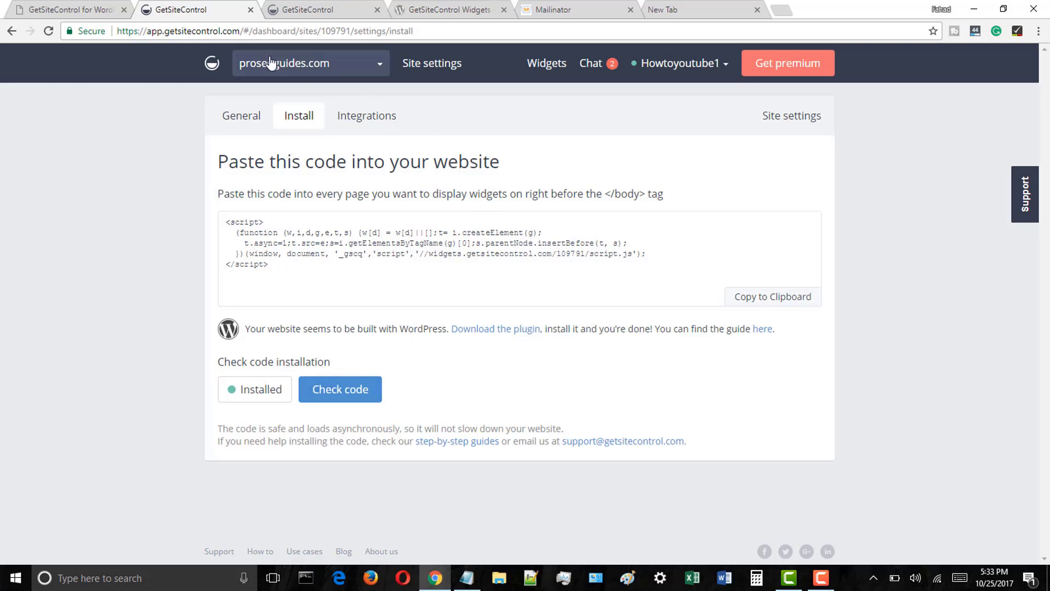
Create a new Chat widget from the widgets list
left_click(211, 64)
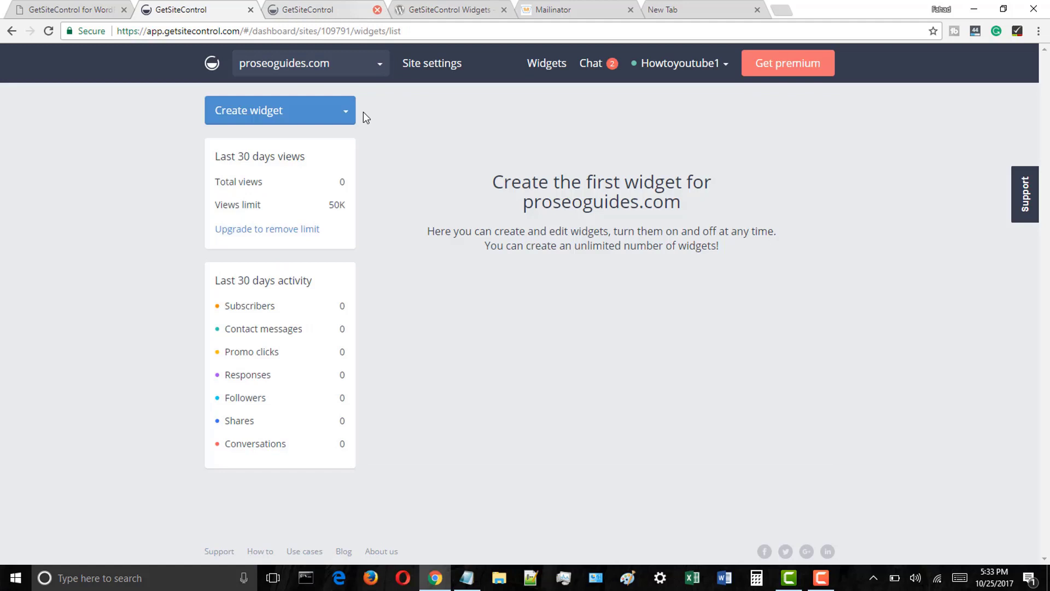
left_click(293, 110)
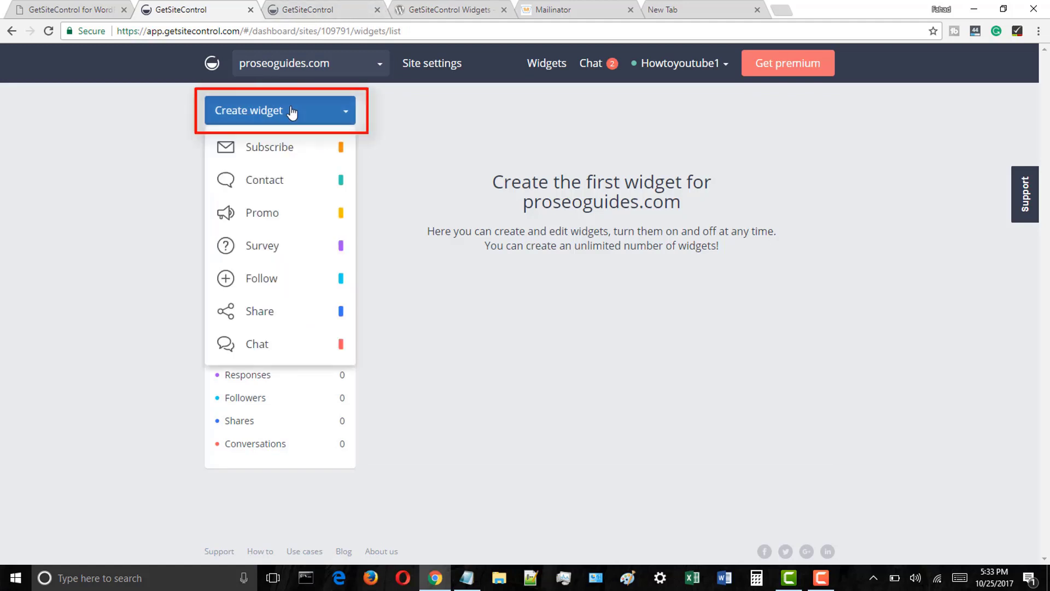
left_click(266, 346)
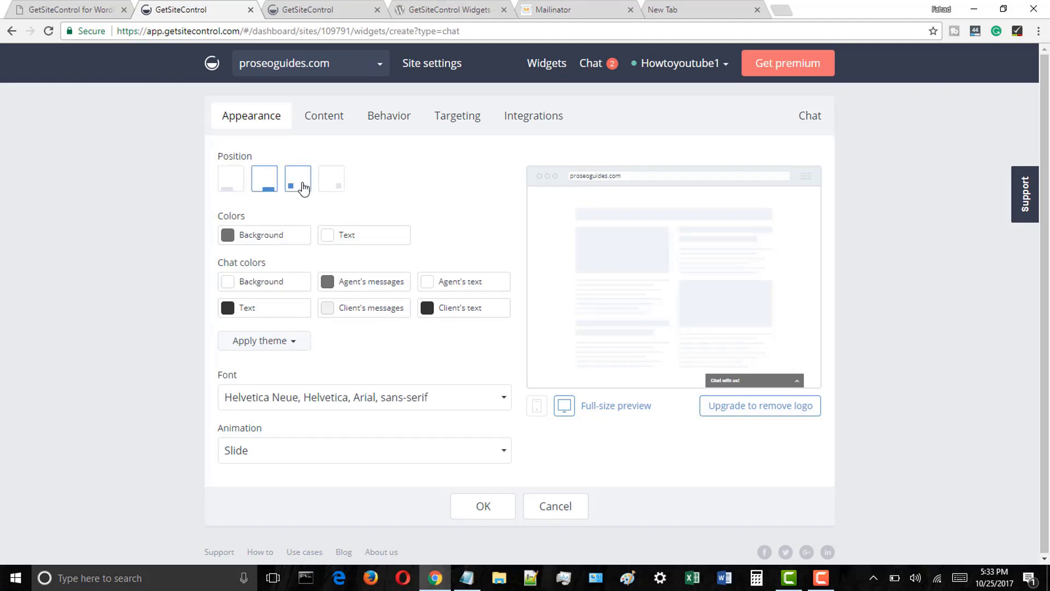
Dock the chat at bottom right with a yellow header and white header text
left_click(268, 184)
left_click(229, 235)
left_click(295, 275)
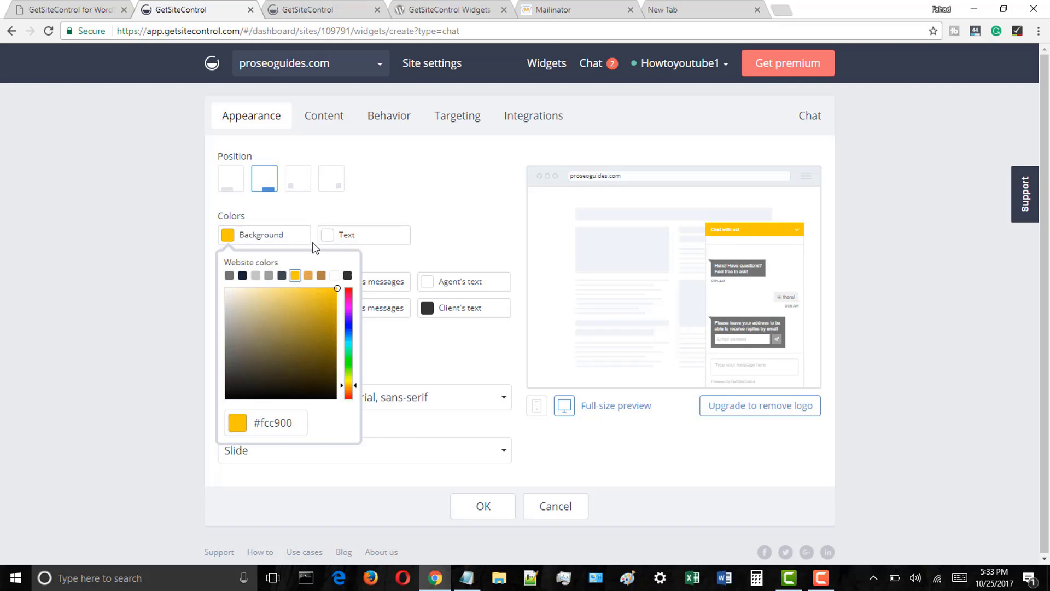
left_click(328, 235)
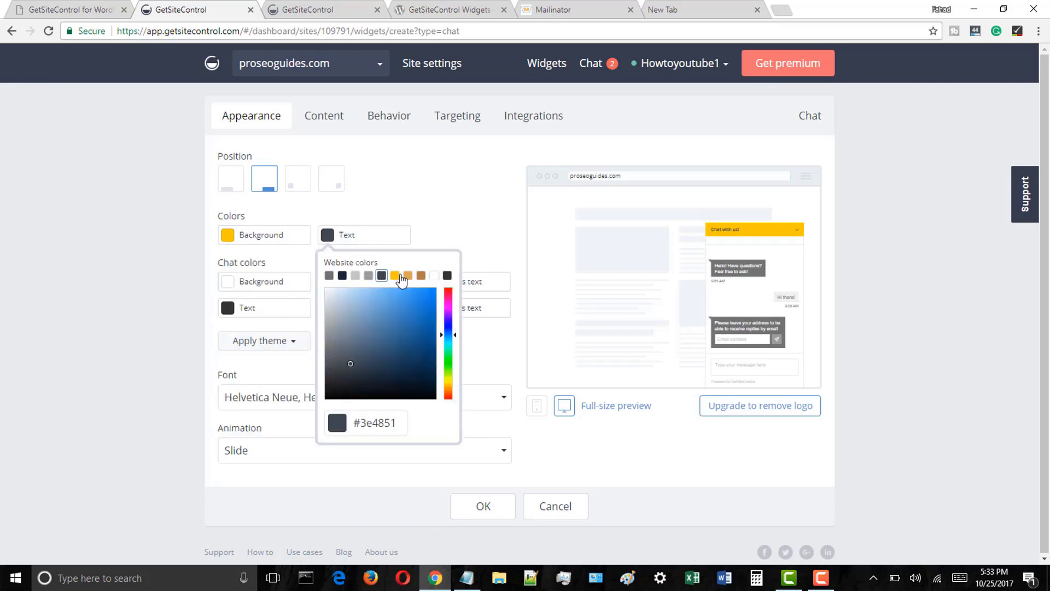
left_click(433, 276)
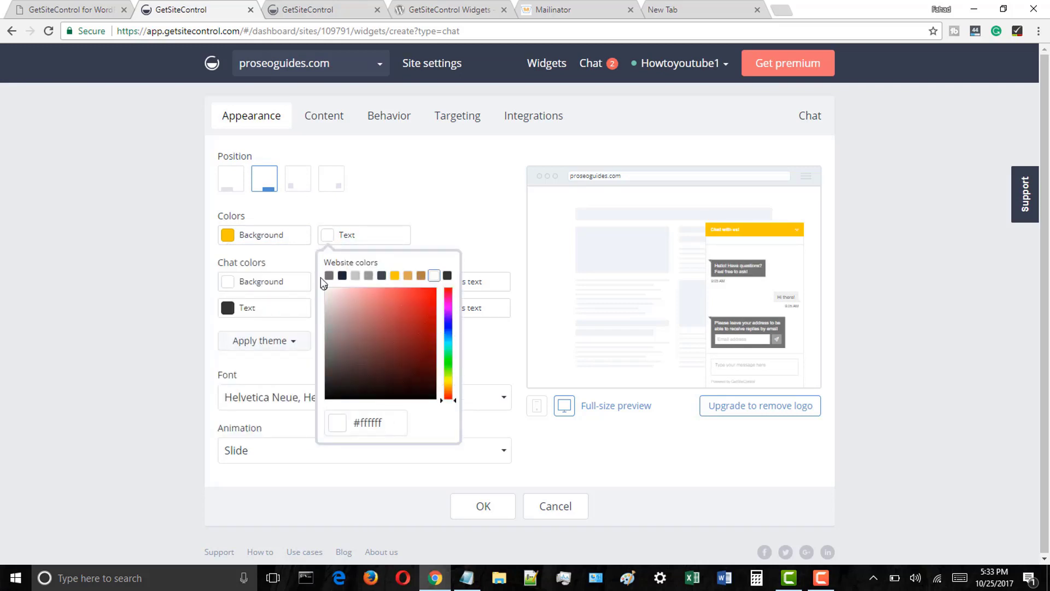
left_click(227, 282)
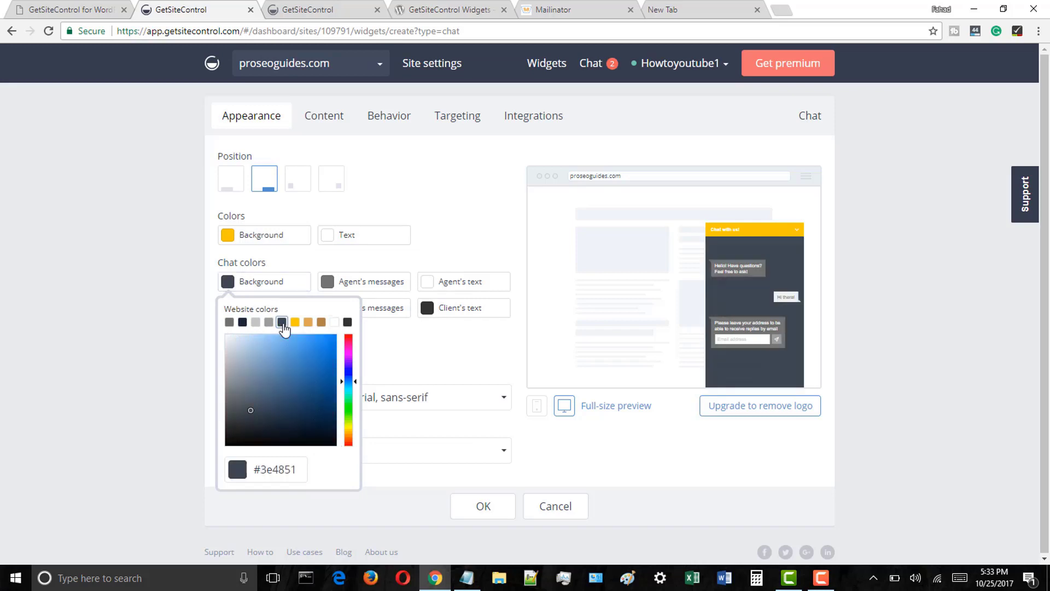
left_click(227, 289)
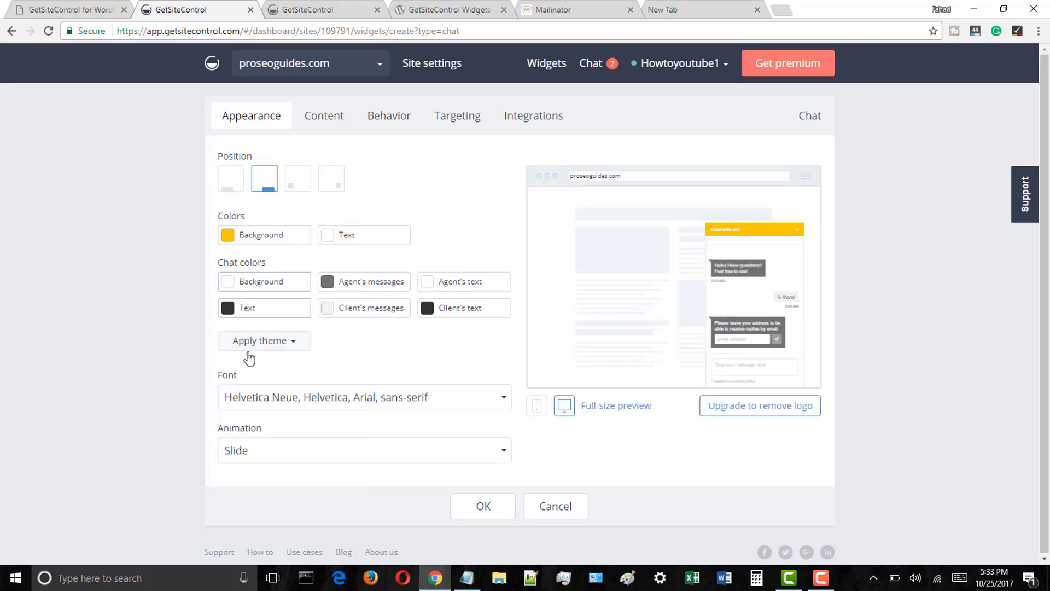
Set the chat widget title to 'Need Help' on the Content tab
left_click(326, 126)
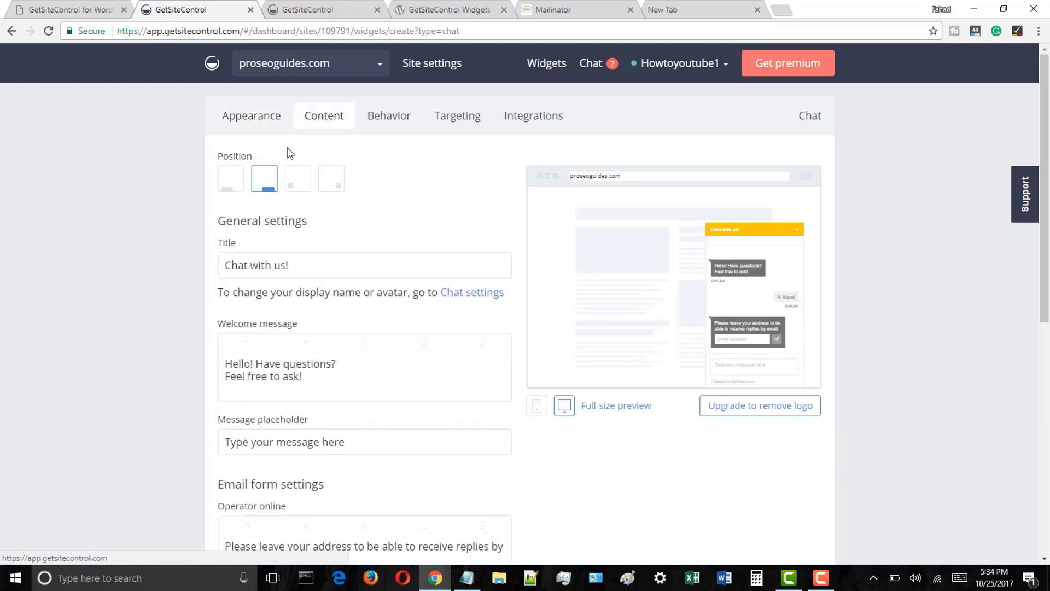
triple_click(324, 262)
type("Need Help?")
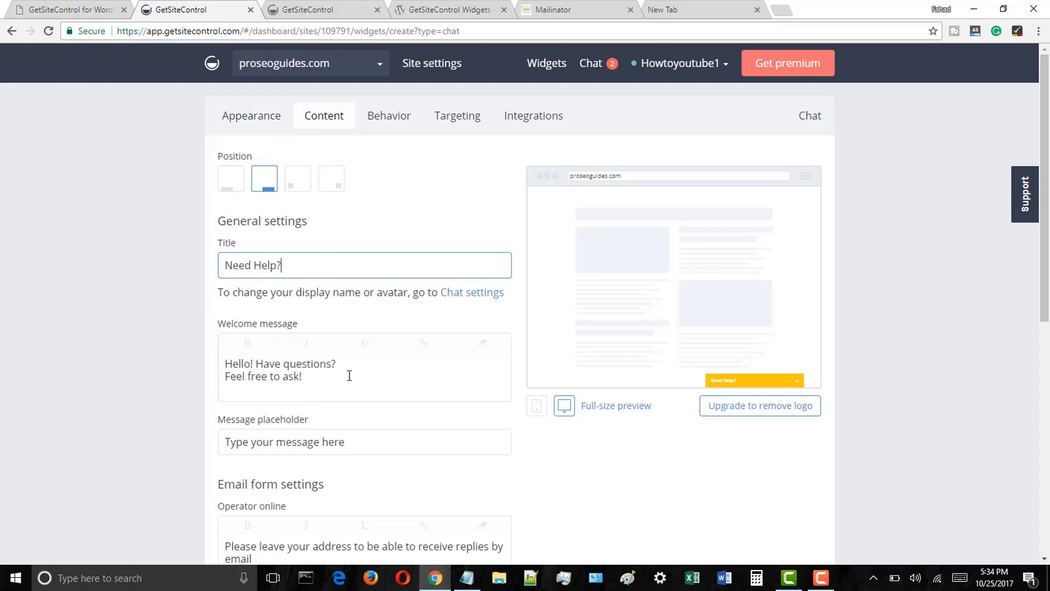
Review the welcome, placeholder, offline and mobile messages, leaving them unchanged
left_click(349, 375)
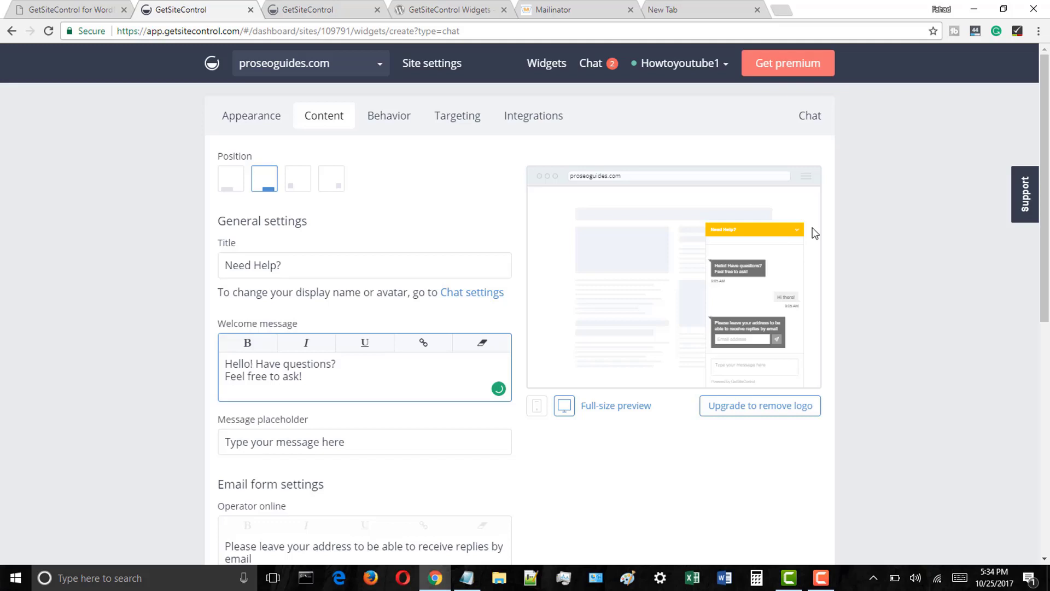
scroll(425, 237, "down", 4)
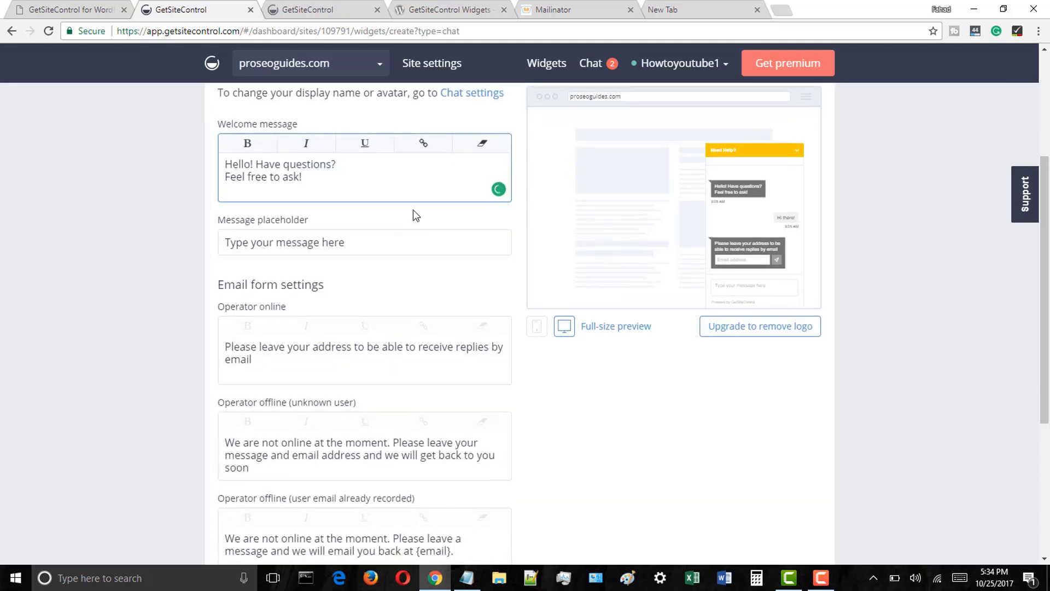
left_click(382, 241)
left_click(285, 360)
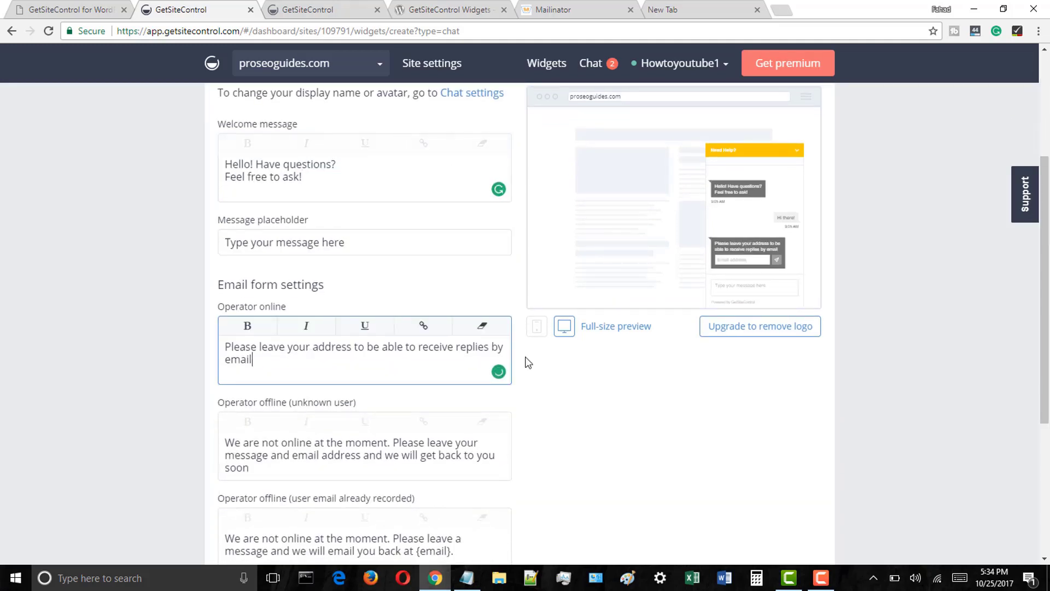
scroll(516, 258, "down", 3)
left_click(313, 275)
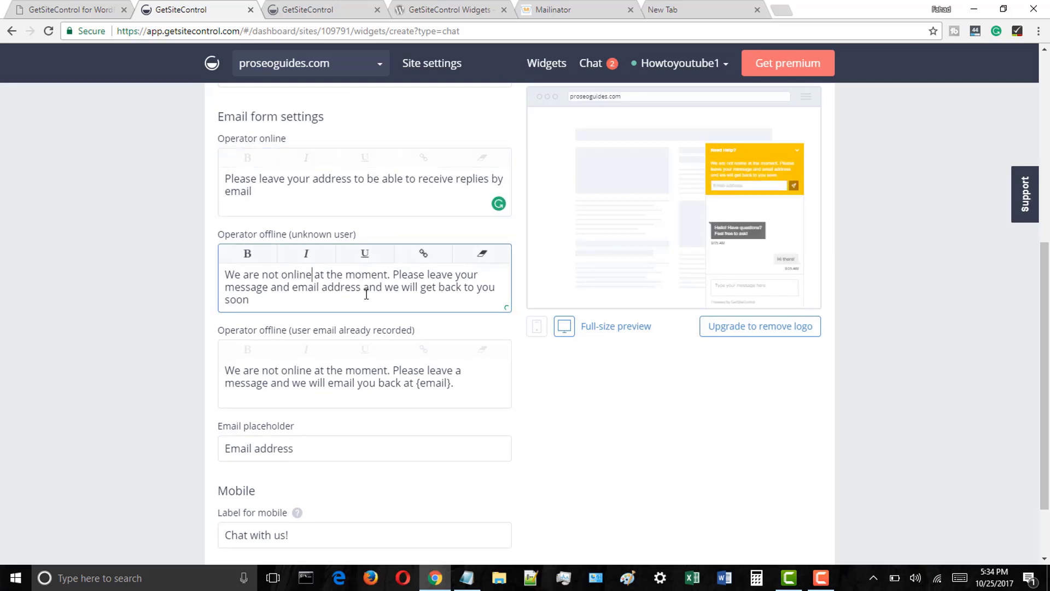
left_click(362, 380)
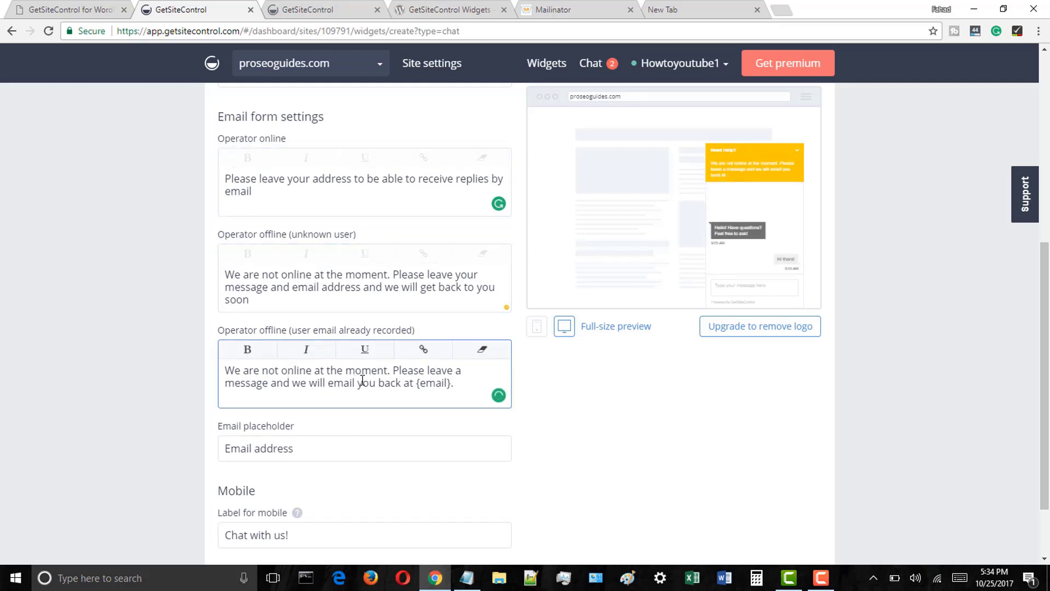
left_click(652, 414)
scroll(1003, 379, "down", 2)
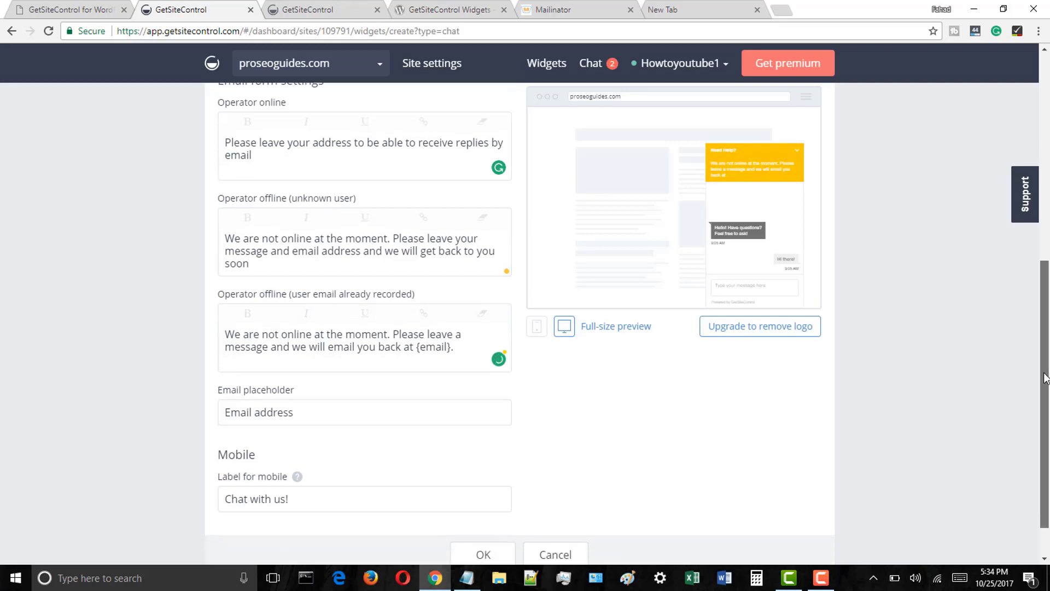
left_click(337, 365)
left_click(330, 450)
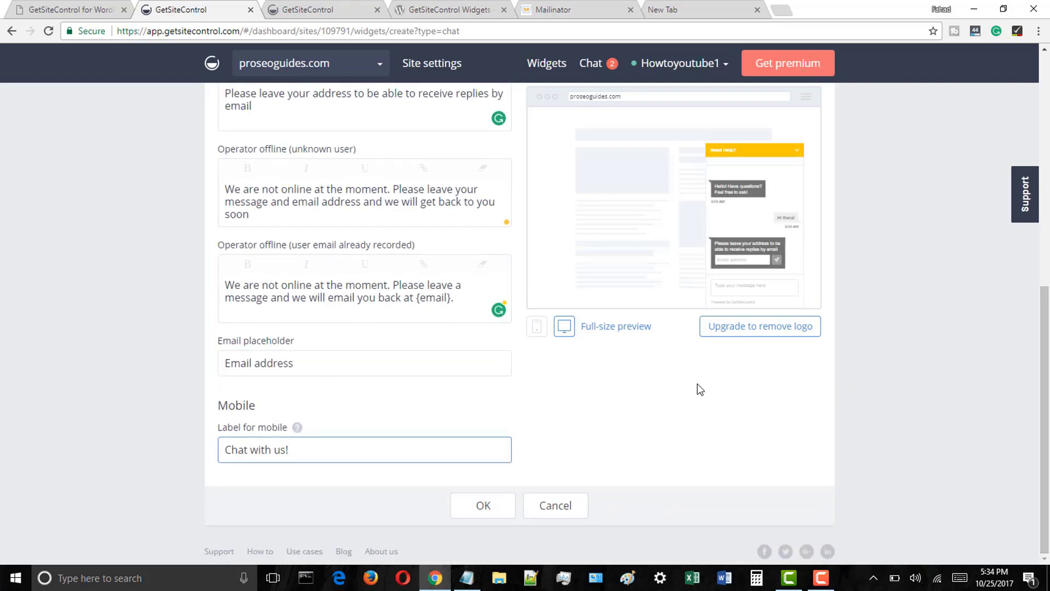
scroll(592, 129, "up", 7)
scroll(592, 129, "up", 2)
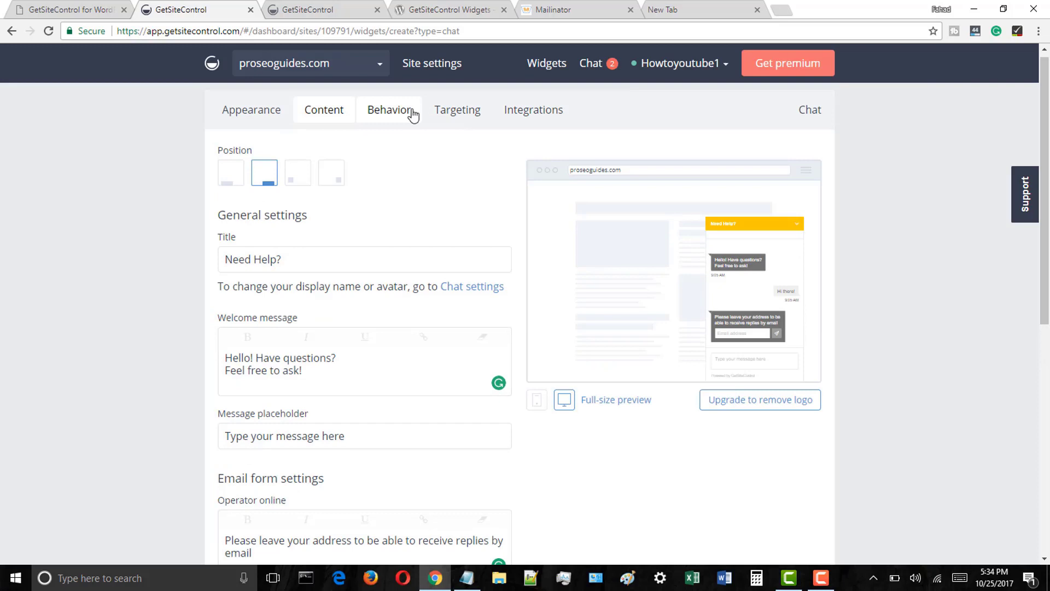
Try scroll, 5-second and exit display conditions, then revert to showing the widget at once
left_click(394, 113)
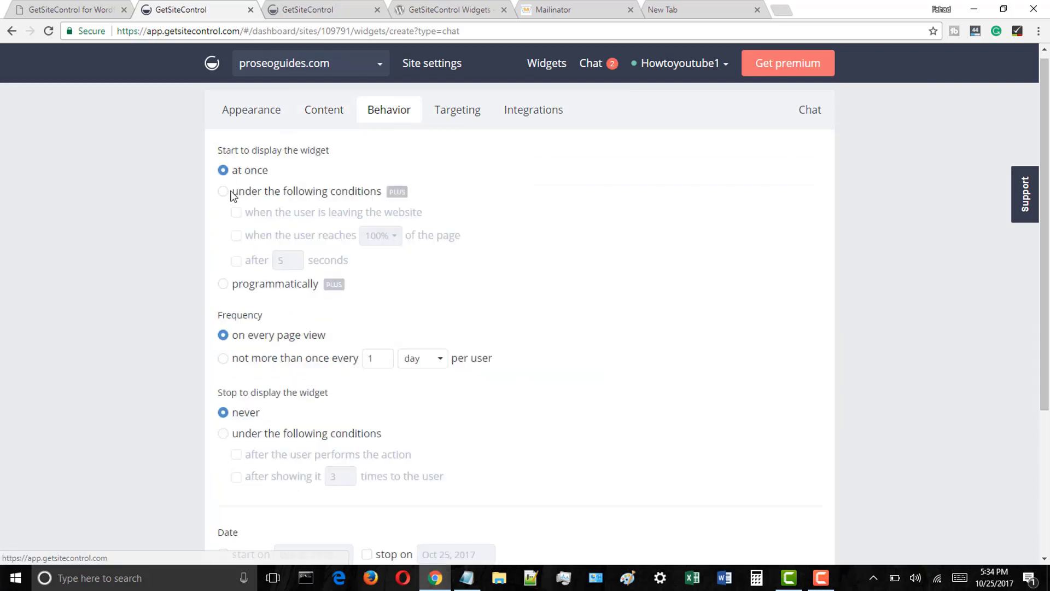
left_click(355, 194)
left_click(293, 240)
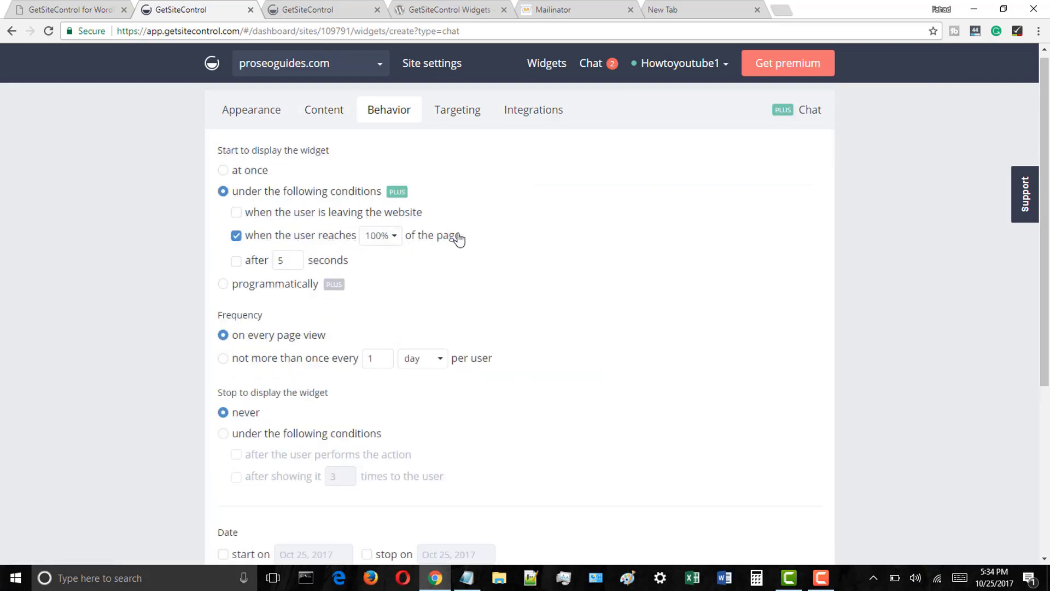
left_click(289, 239)
left_click(256, 260)
left_click(263, 262)
left_click(285, 213)
left_click(243, 171)
Keep the widget showing on every page view and never stopping
left_click(274, 359)
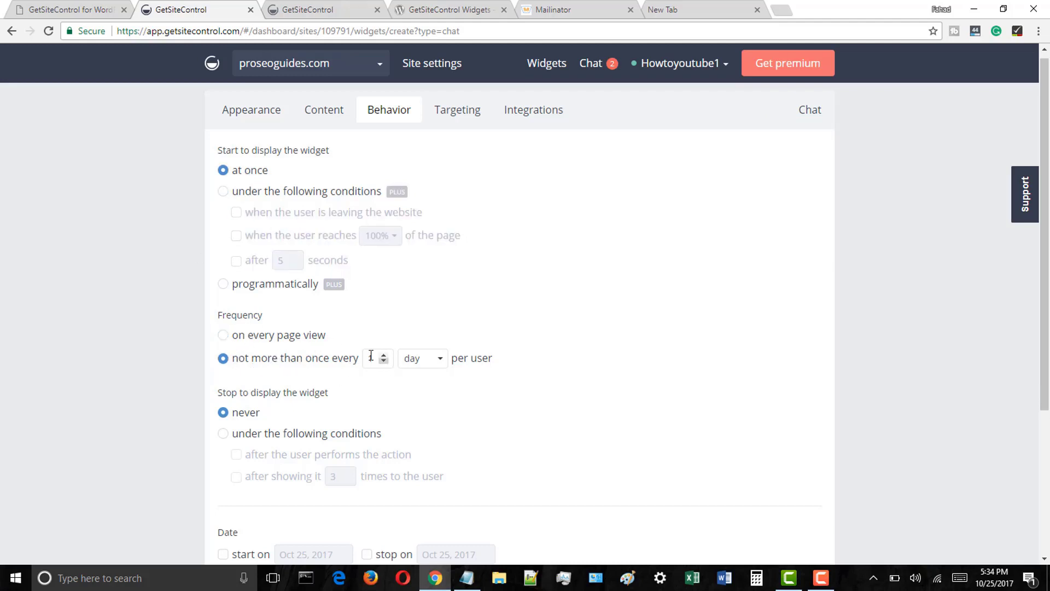
left_click(419, 359)
left_click(373, 355)
left_click(258, 337)
left_click(306, 436)
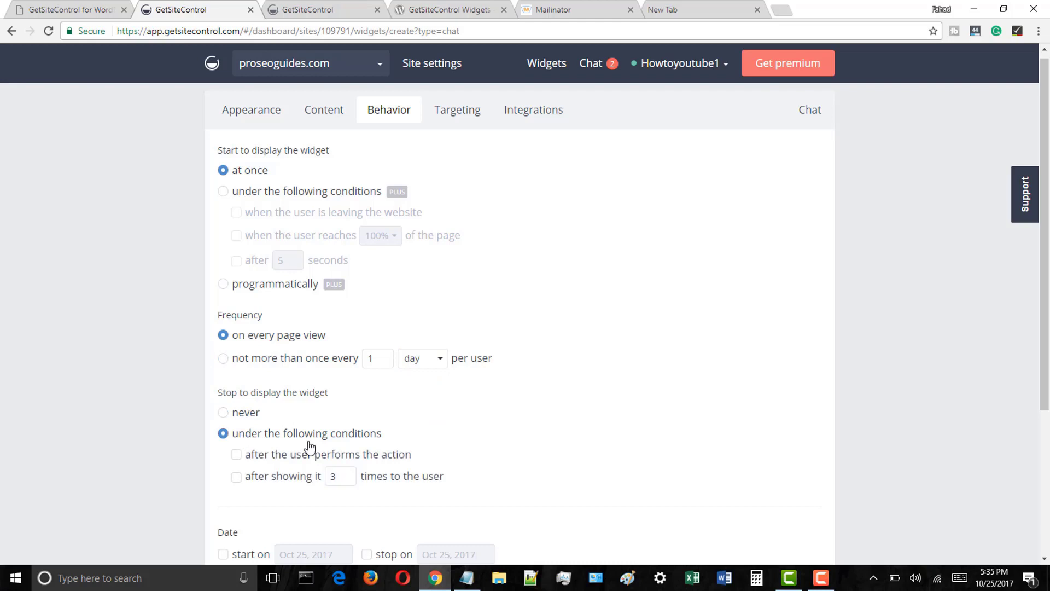
left_click(283, 478)
left_click(248, 414)
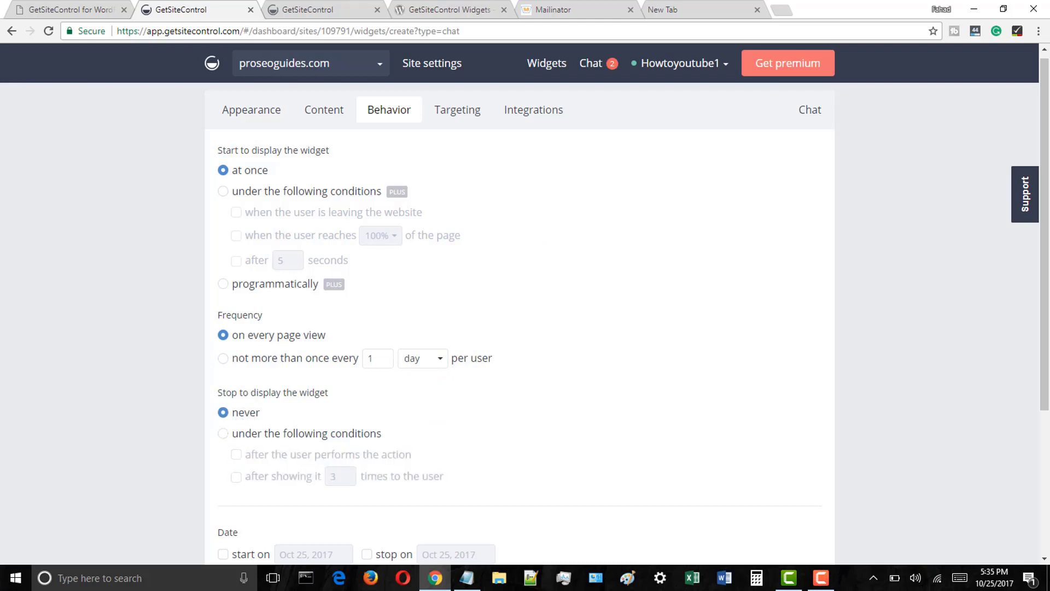
scroll(218, 328, "down", 4)
scroll(1045, 255, "up", 4)
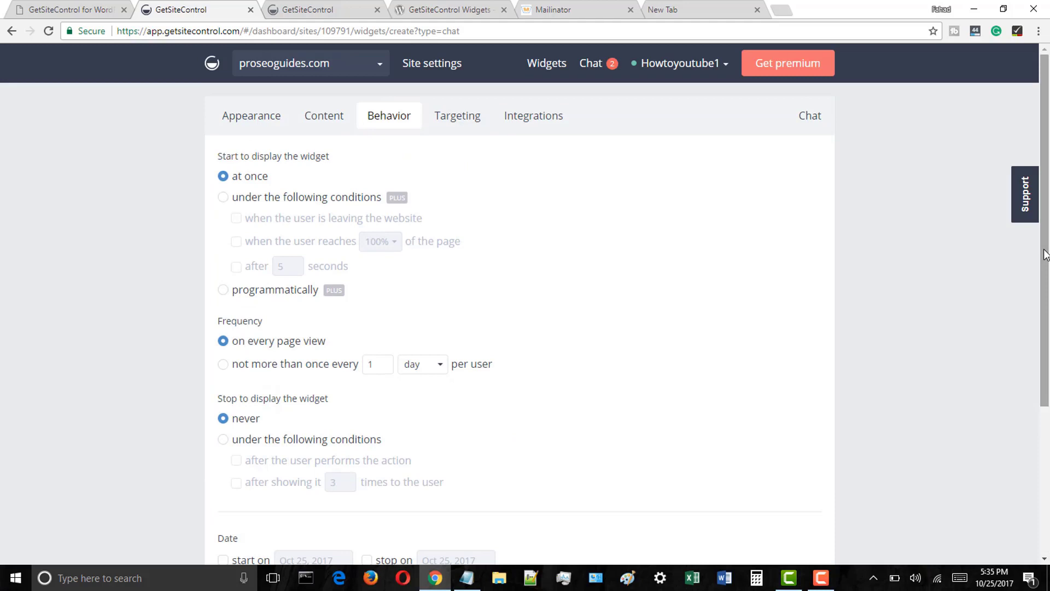
Target the widget with a 'Show on' rule using '*' to match every page
left_click(457, 120)
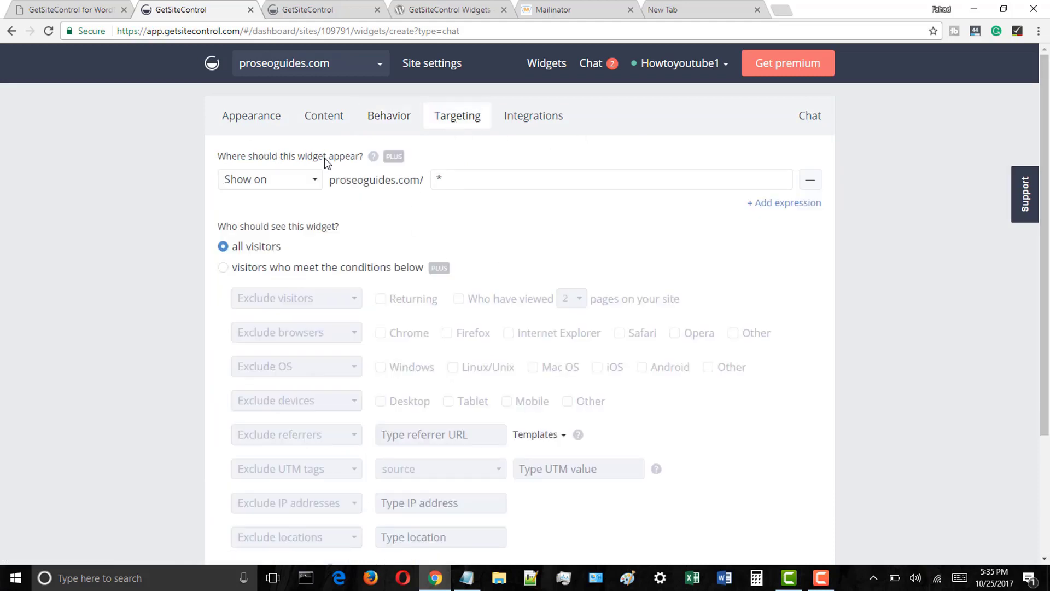
left_click(298, 182)
left_click(279, 204)
left_click(440, 180)
type("*")
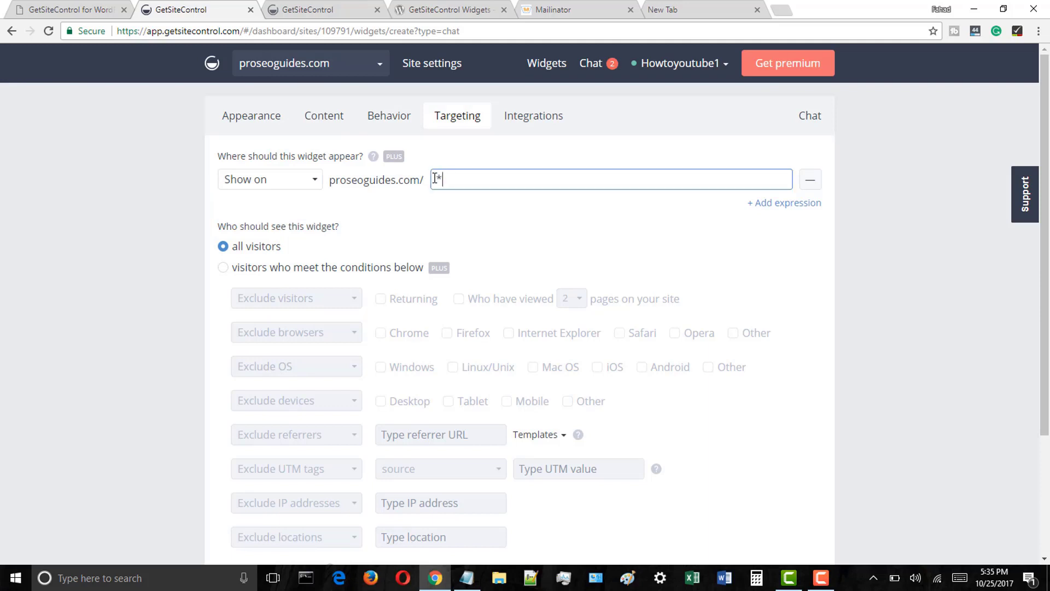
triple_click(430, 228)
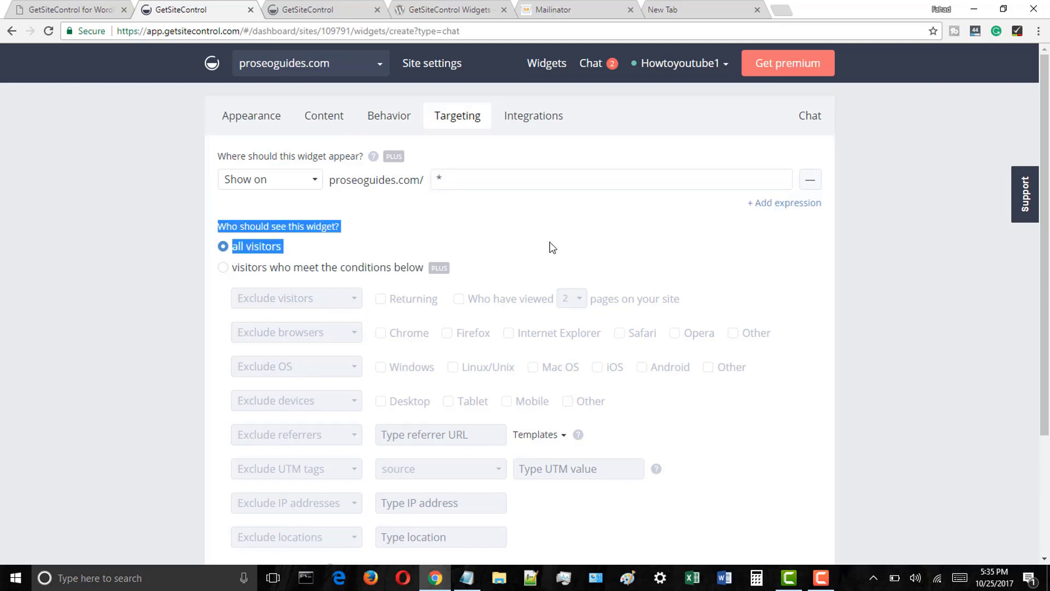
left_click(550, 246)
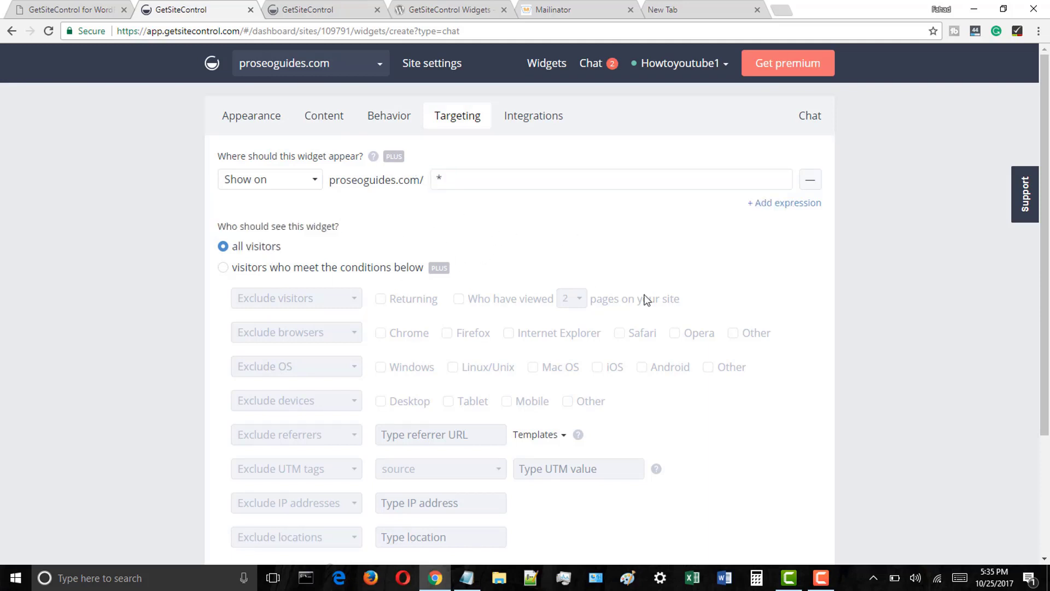
scroll(645, 299, "down", 3)
scroll(646, 300, "up", 3)
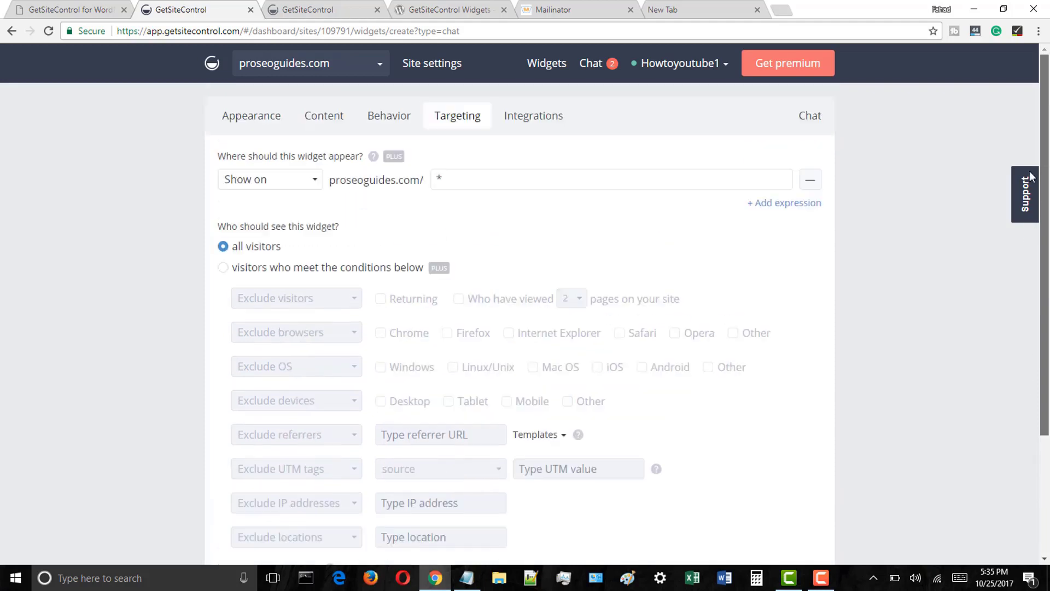
Check the Integrations options, then save the chat widget and activate it now
left_click(521, 126)
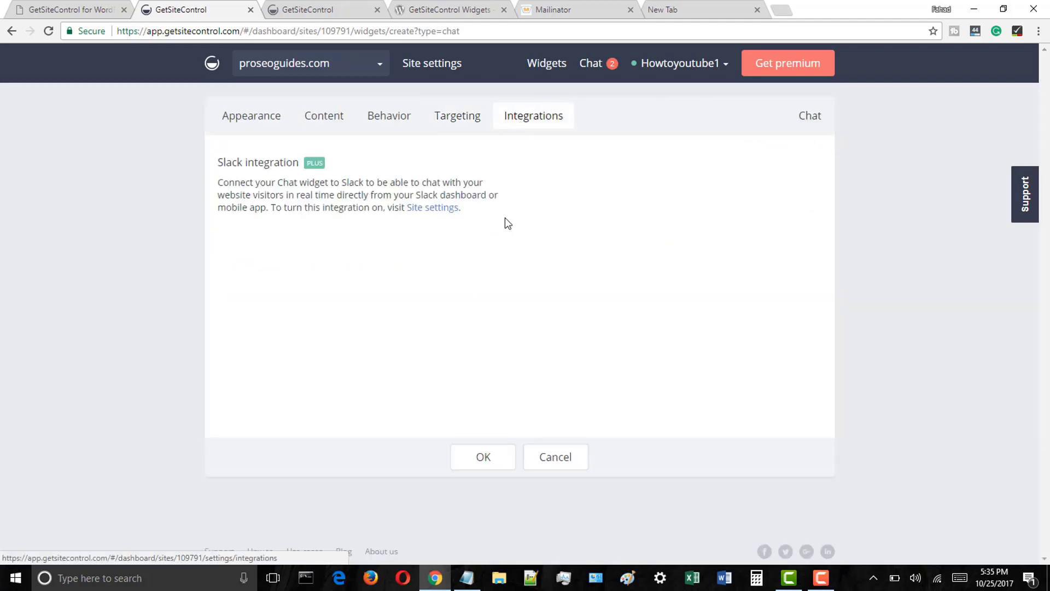
triple_click(230, 162)
left_click(271, 198)
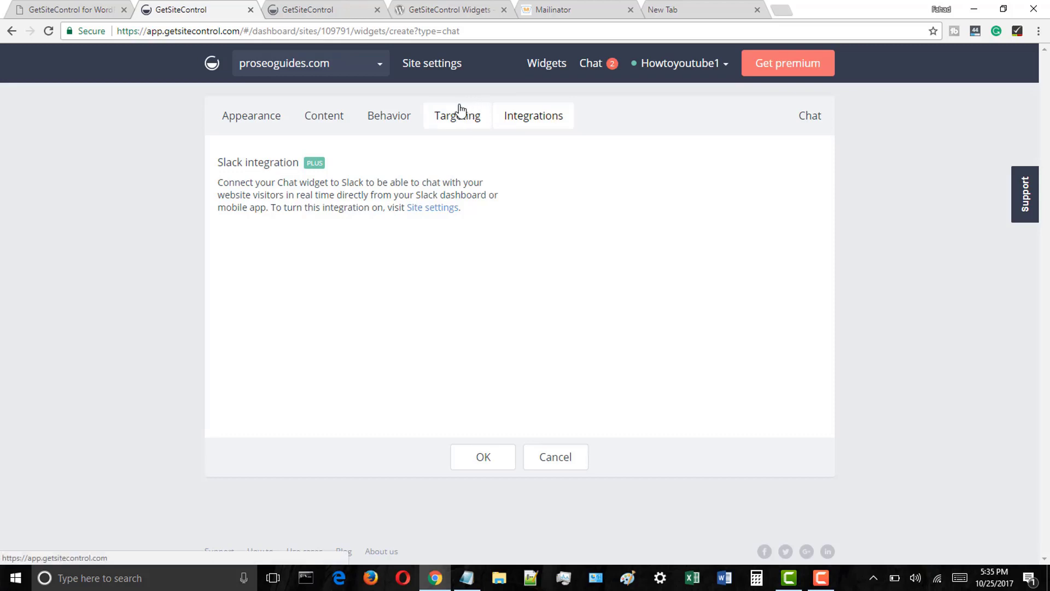
left_click(484, 459)
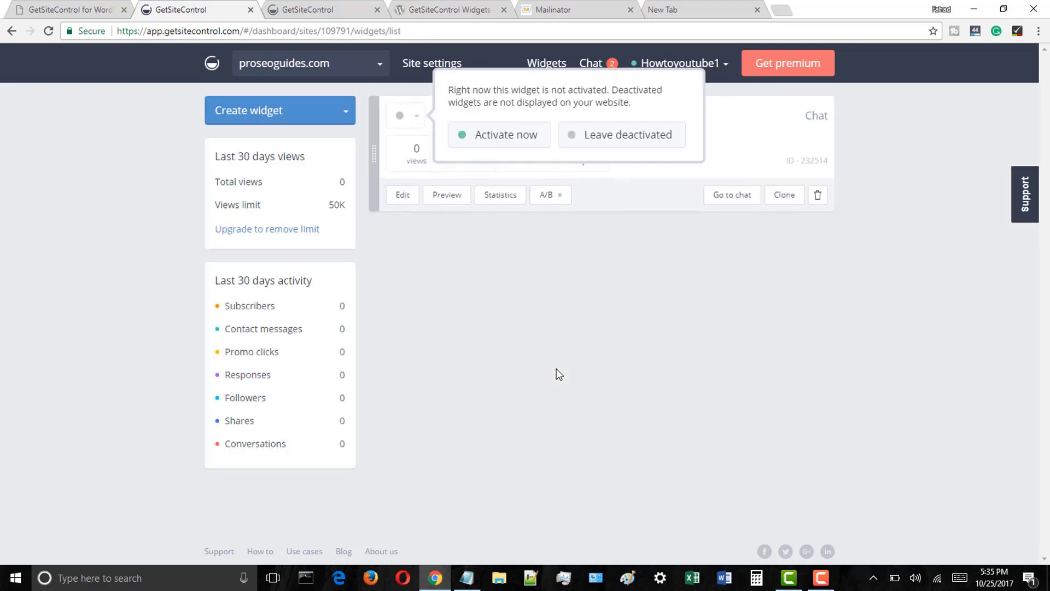
left_click(506, 144)
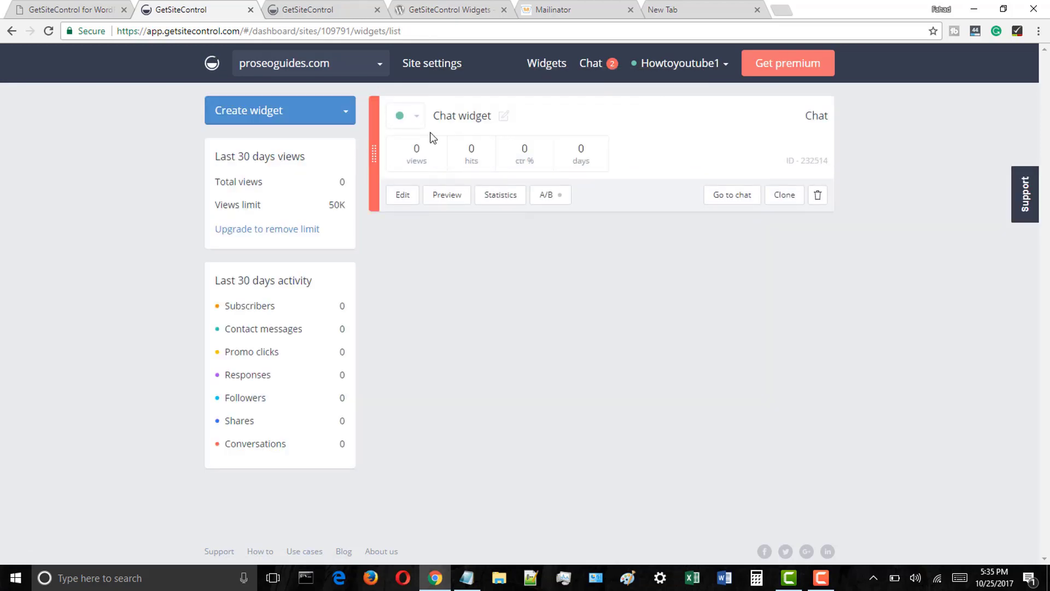
left_click(100, 7)
Visit the public Pro SEO Guides blog from the WordPress admin bar
mouse_move(74, 55)
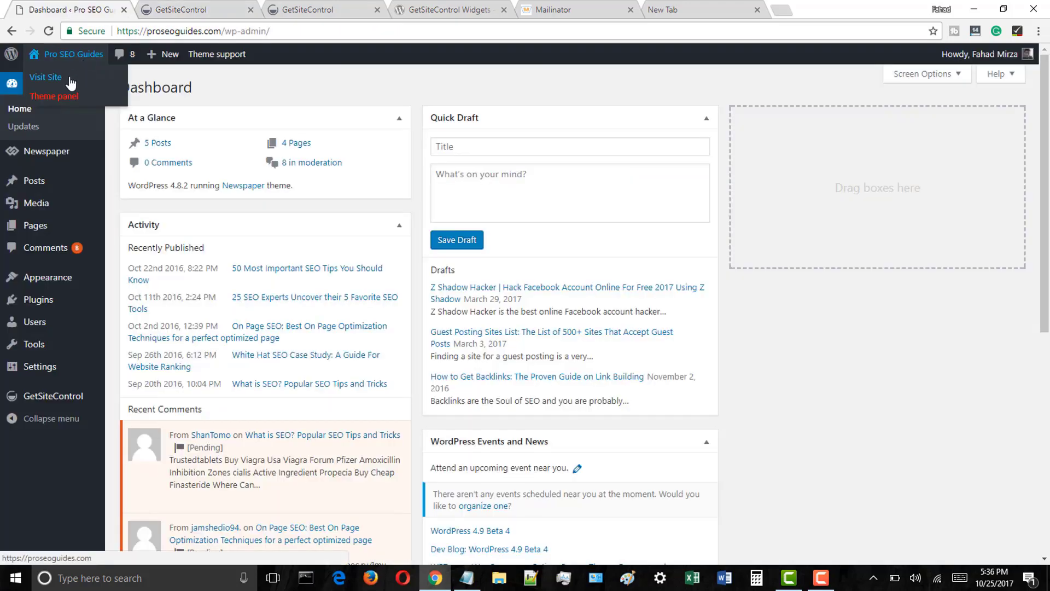
left_click(70, 79)
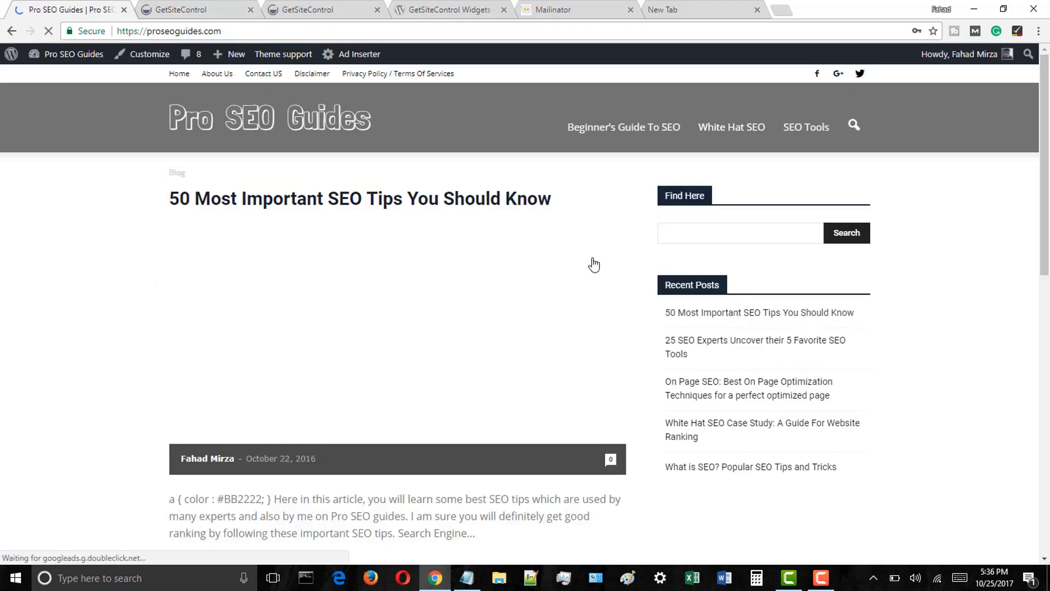
scroll(938, 464, "down", 5)
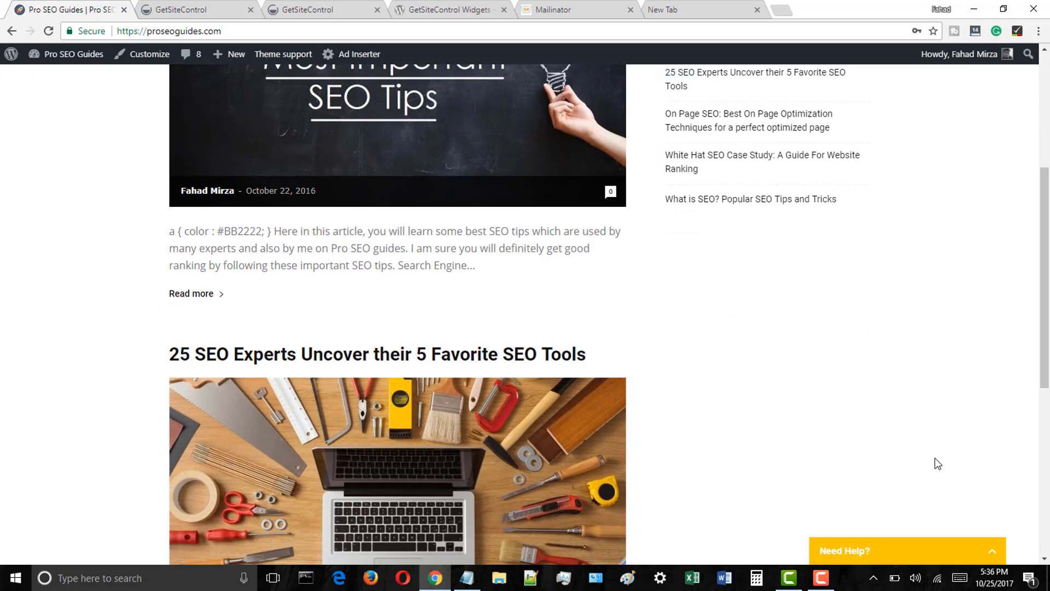
Send 'I need some' through the Need Help chat panel, then return to GetSiteControl
left_click(907, 551)
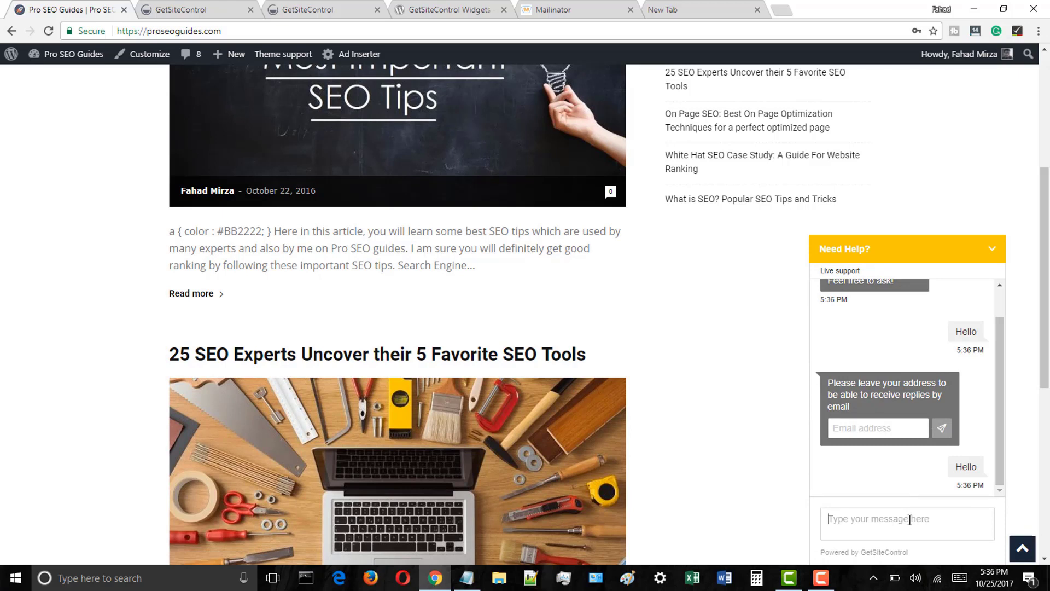
type("I need some help")
key("Return")
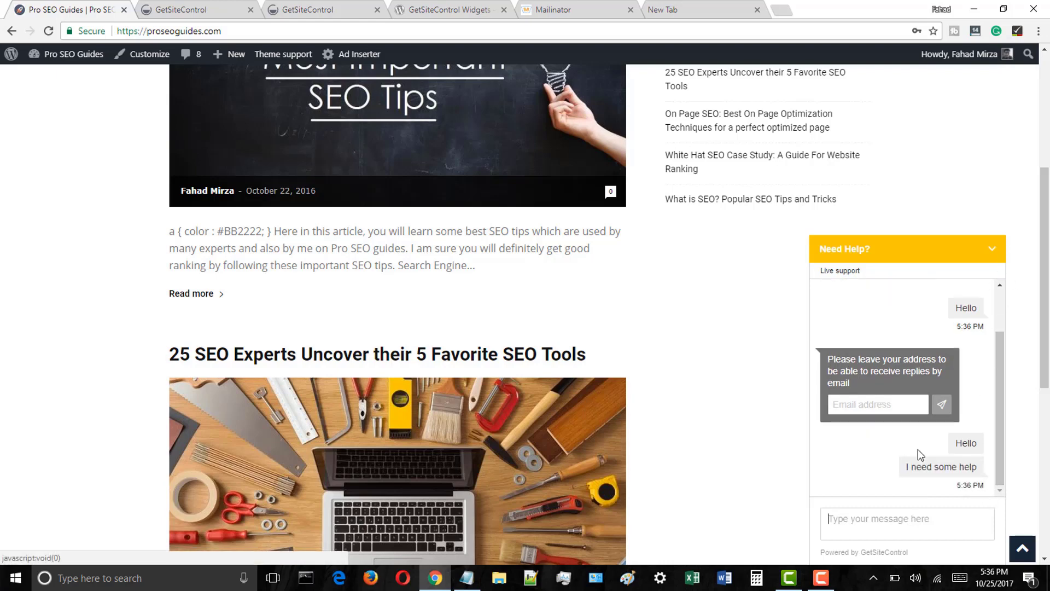
left_click(177, 9)
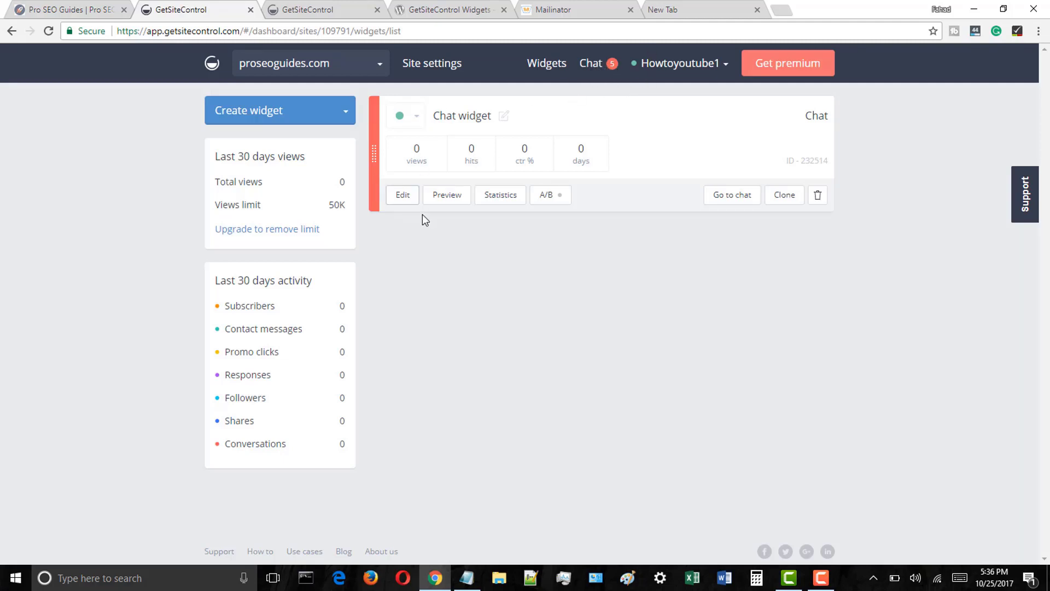
Reply 'Yes How Can I help you' to the Pakistan #1 visitor, then view the reply on the blog
left_click(727, 199)
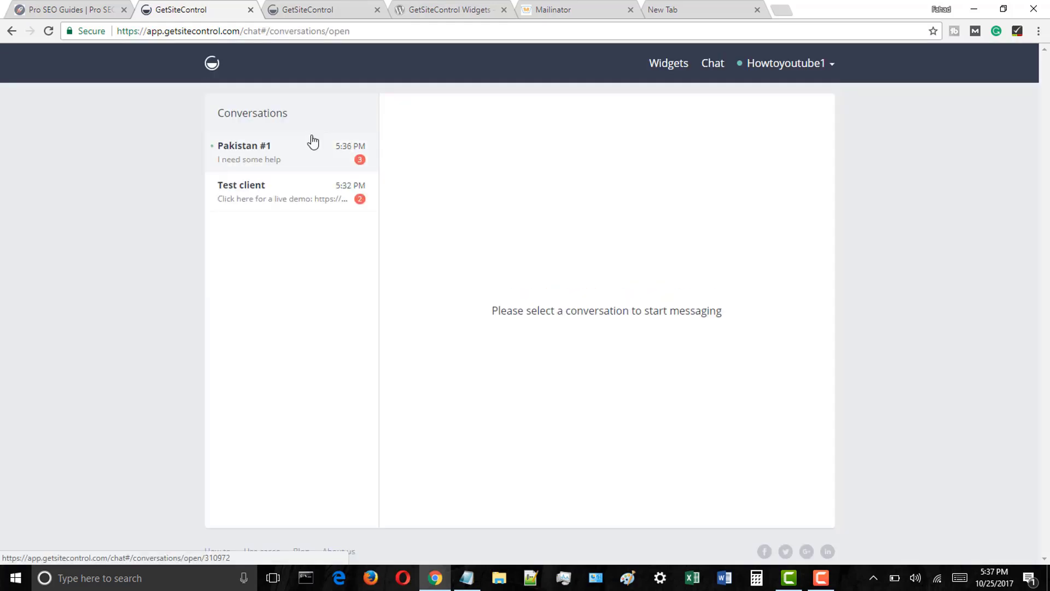
left_click(278, 159)
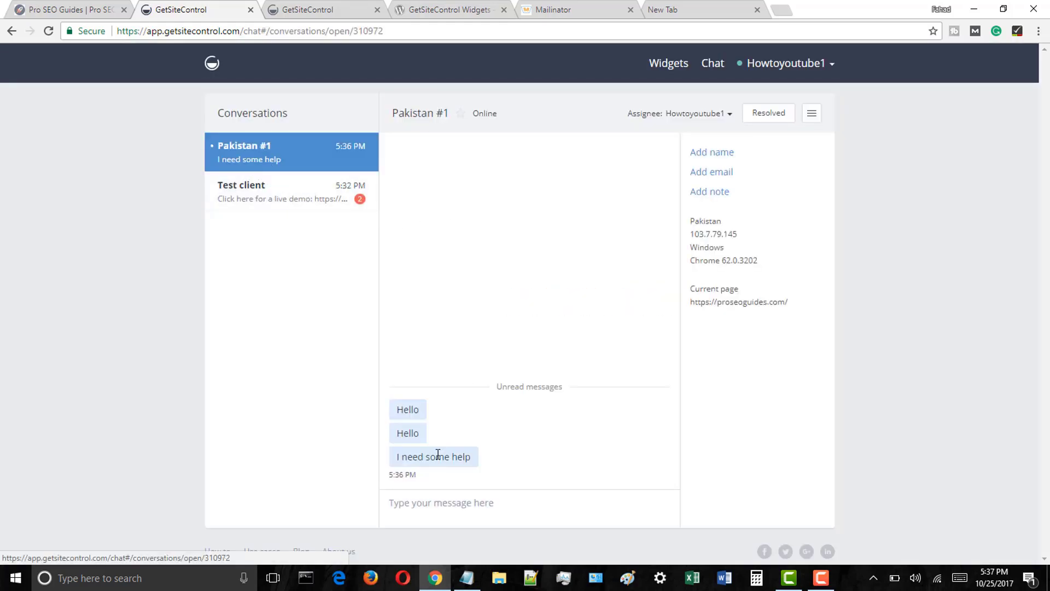
left_click(443, 512)
type("Yes H")
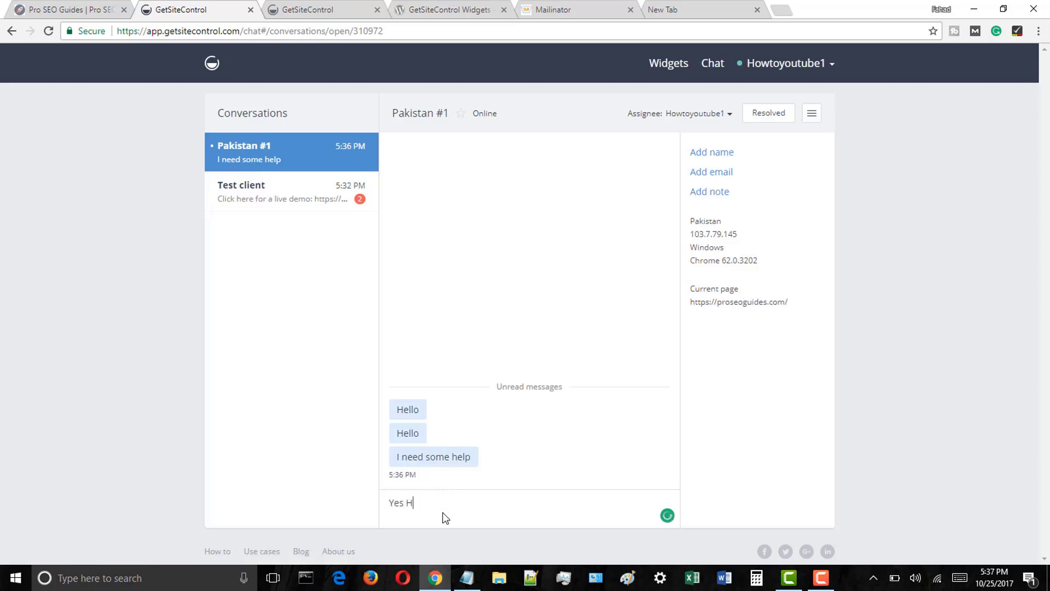
type("ow Can I help you")
key("Return")
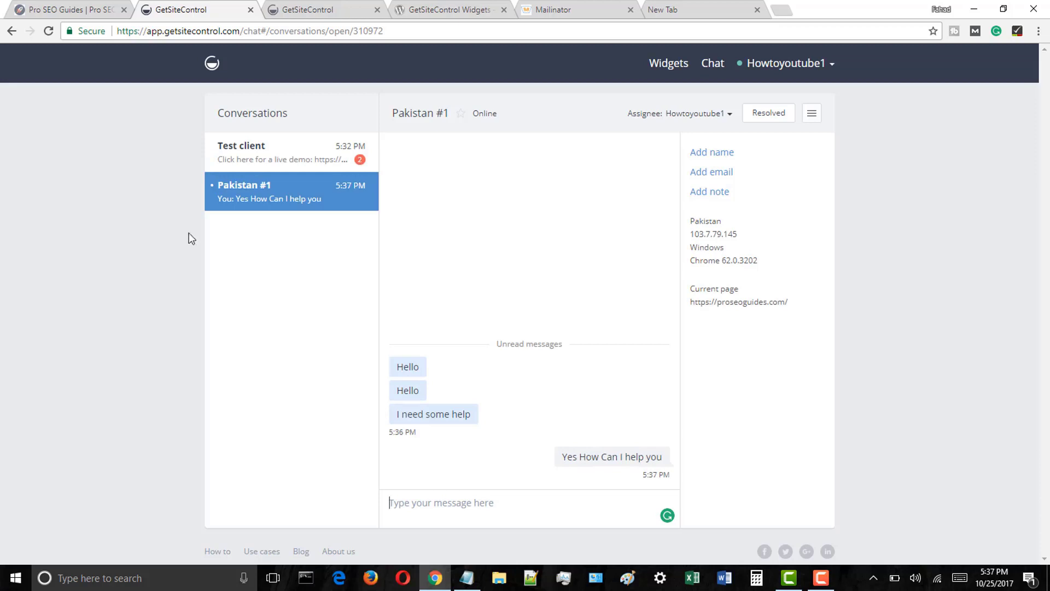
key("ctrl+shift+Tab")
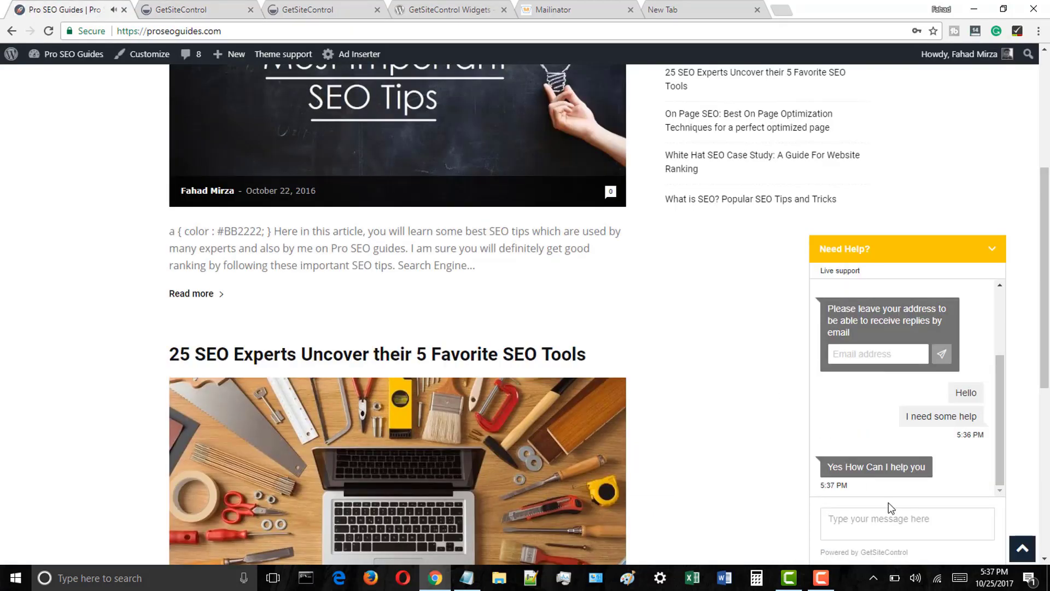
Send 'I want to learn more about SEO' from the blog's Need Help chat
left_click(889, 502)
type("I want to learn more about SEO")
key("Return")
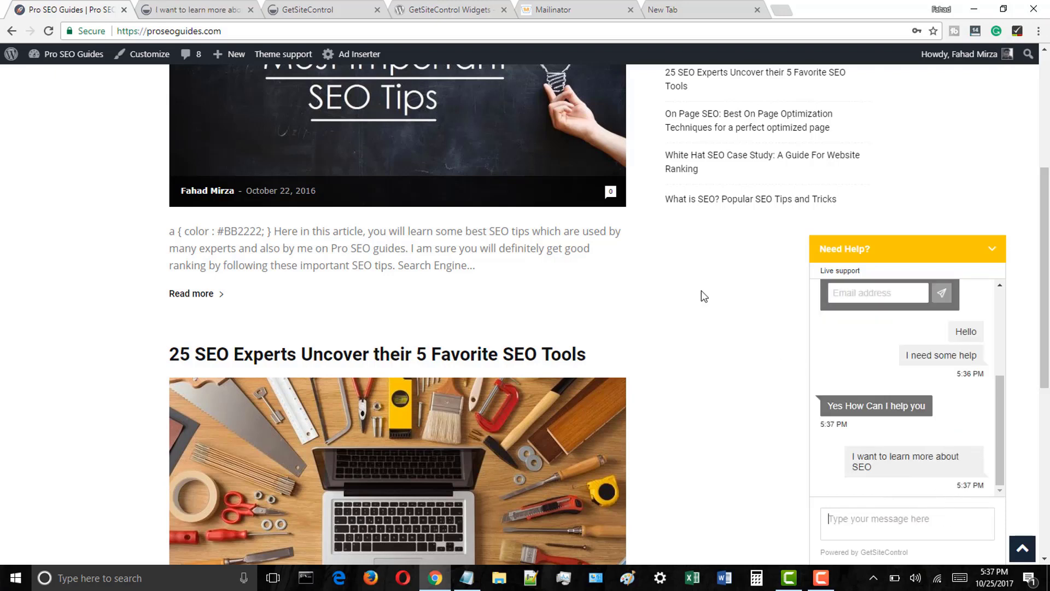
Back in the GetSiteControl Pakistan #1 conversation, begin a reply to the SEO question
left_click(185, 6)
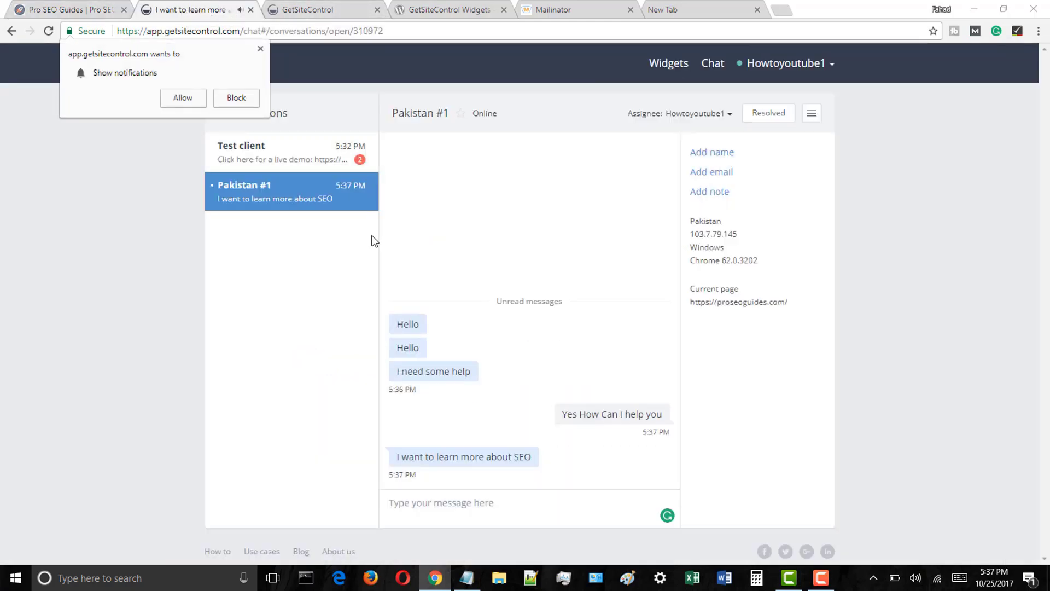
left_click(519, 499)
type("S")
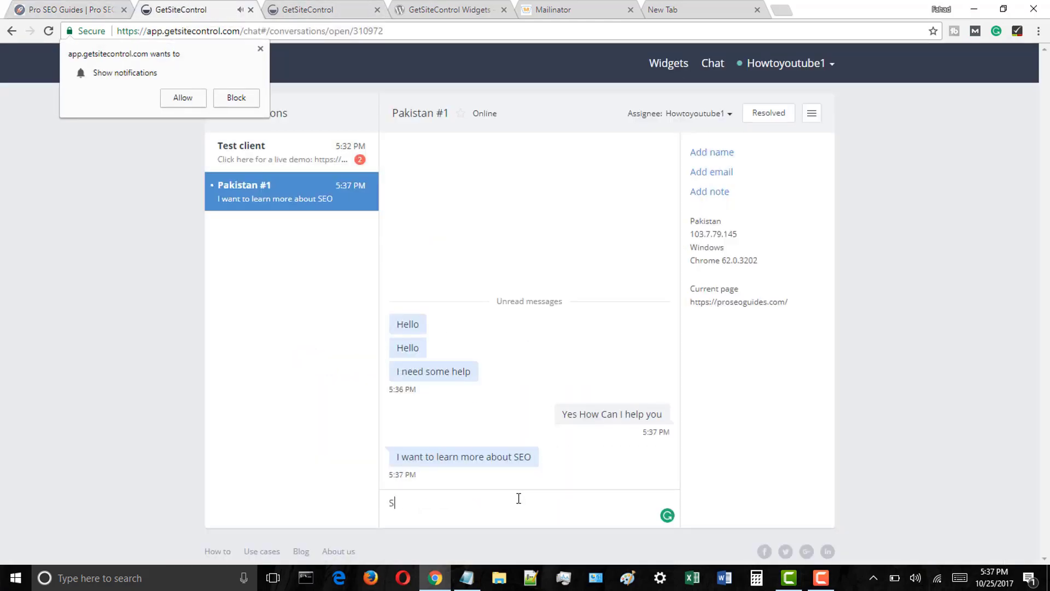